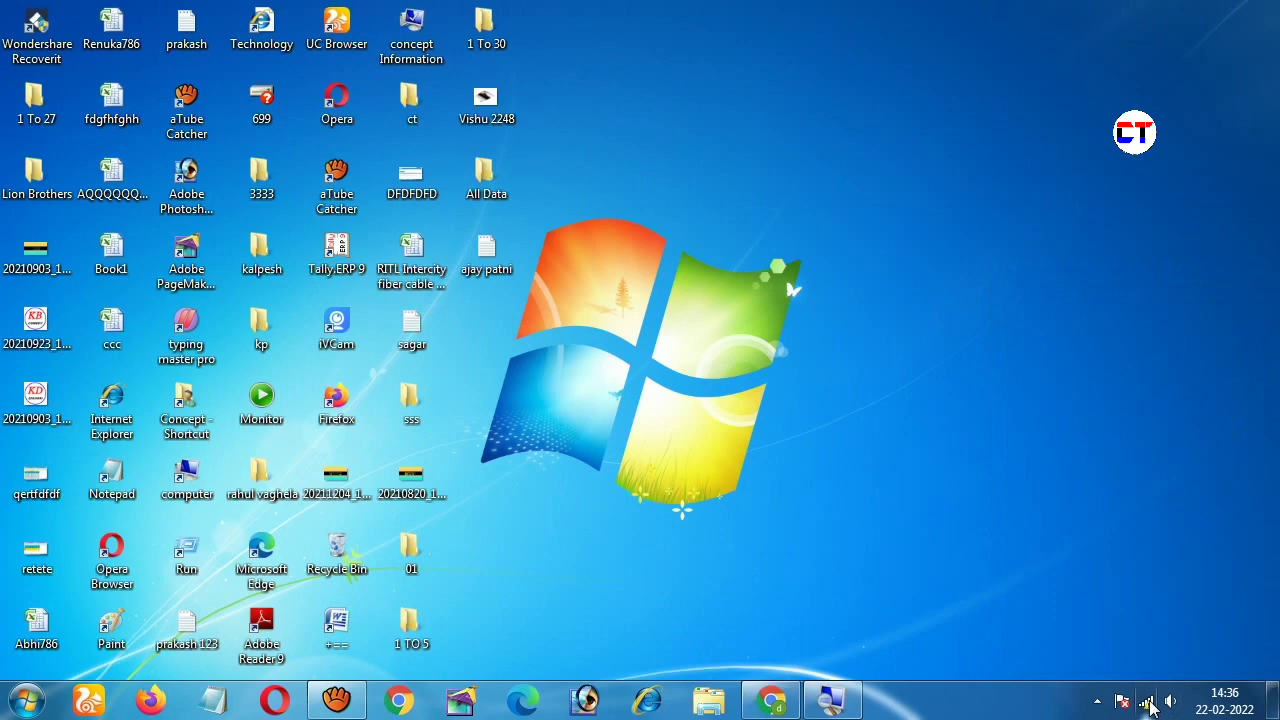
Step: Check the tray Wi-Fi status and dismiss the remote-host error message
{"action": "left_click", "coordinate": [1148, 703]}
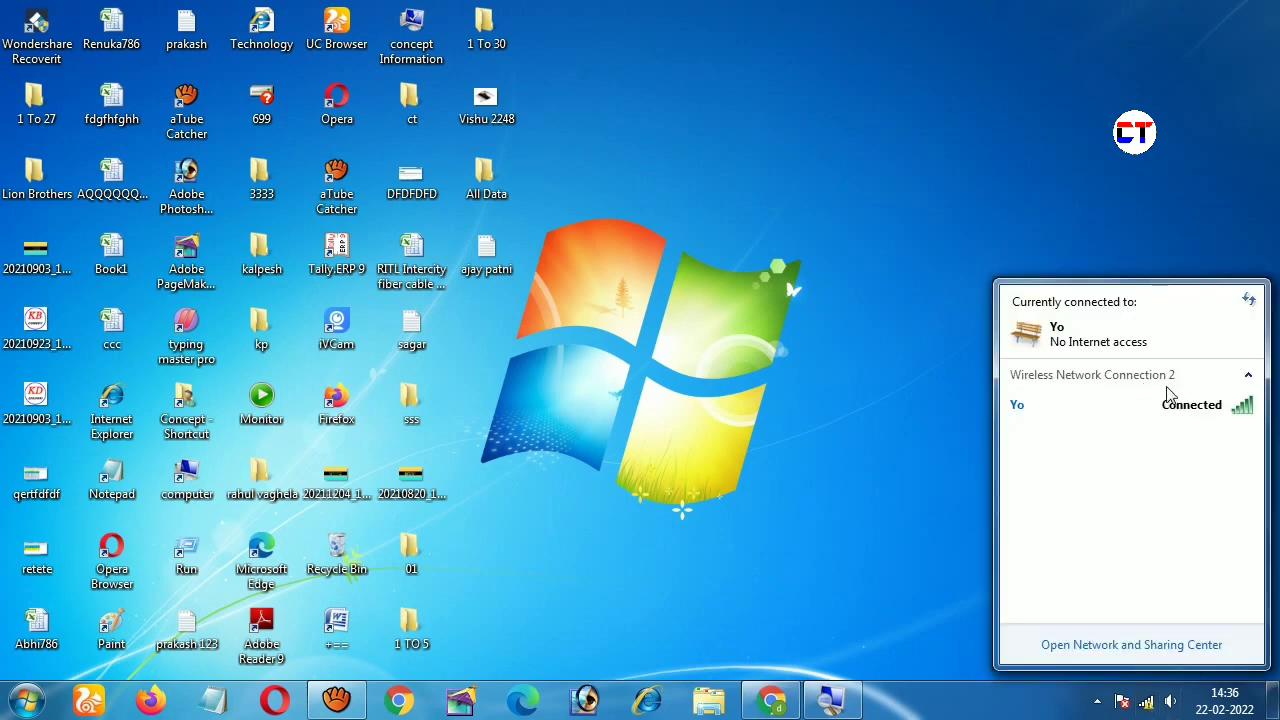
{"action": "left_click", "coordinate": [12, 703]}
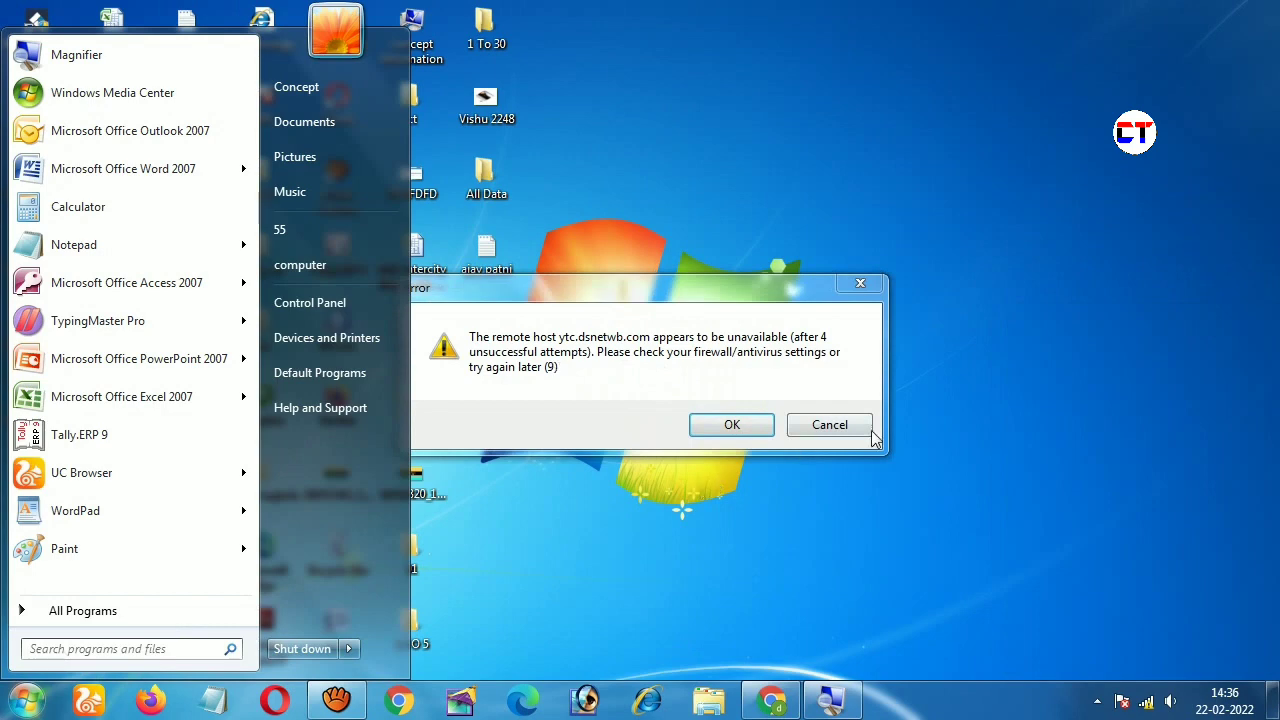
{"action": "left_click", "coordinate": [860, 430]}
{"action": "left_click", "coordinate": [860, 430]}
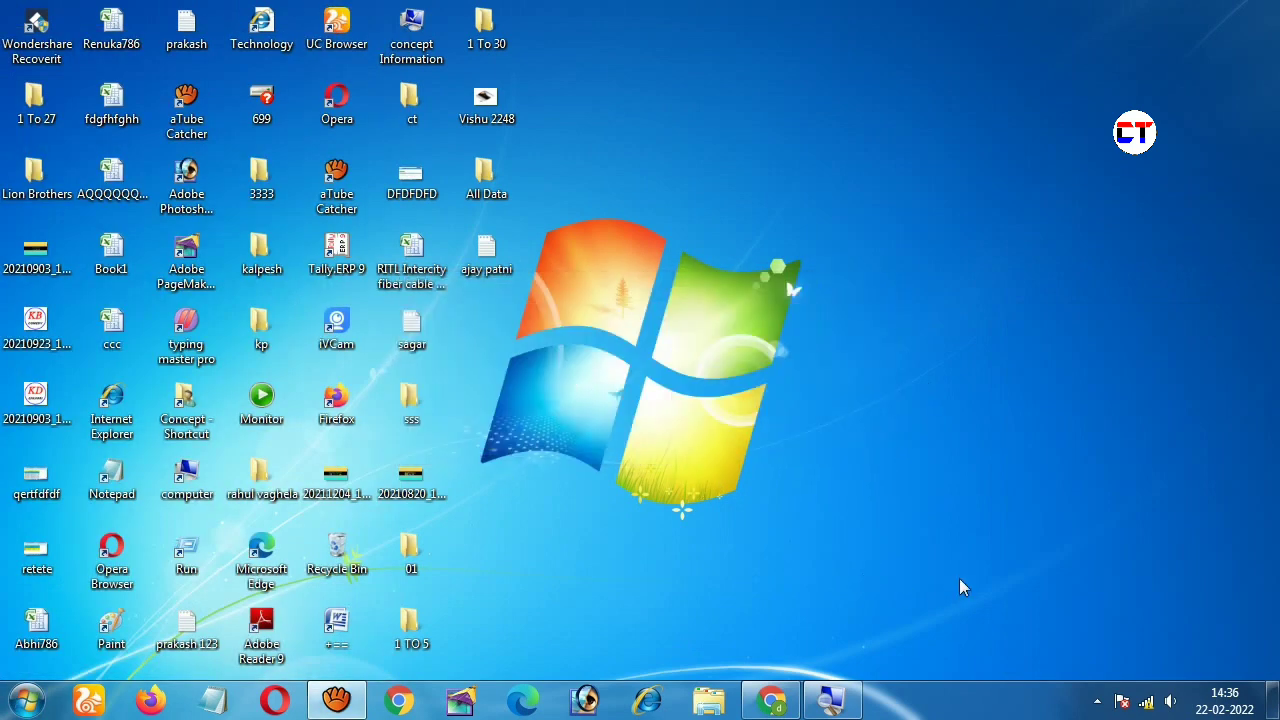
Step: Expand the Yo entry to confirm it shows No Internet access, then open the Start menu
{"action": "left_click", "coordinate": [1146, 701]}
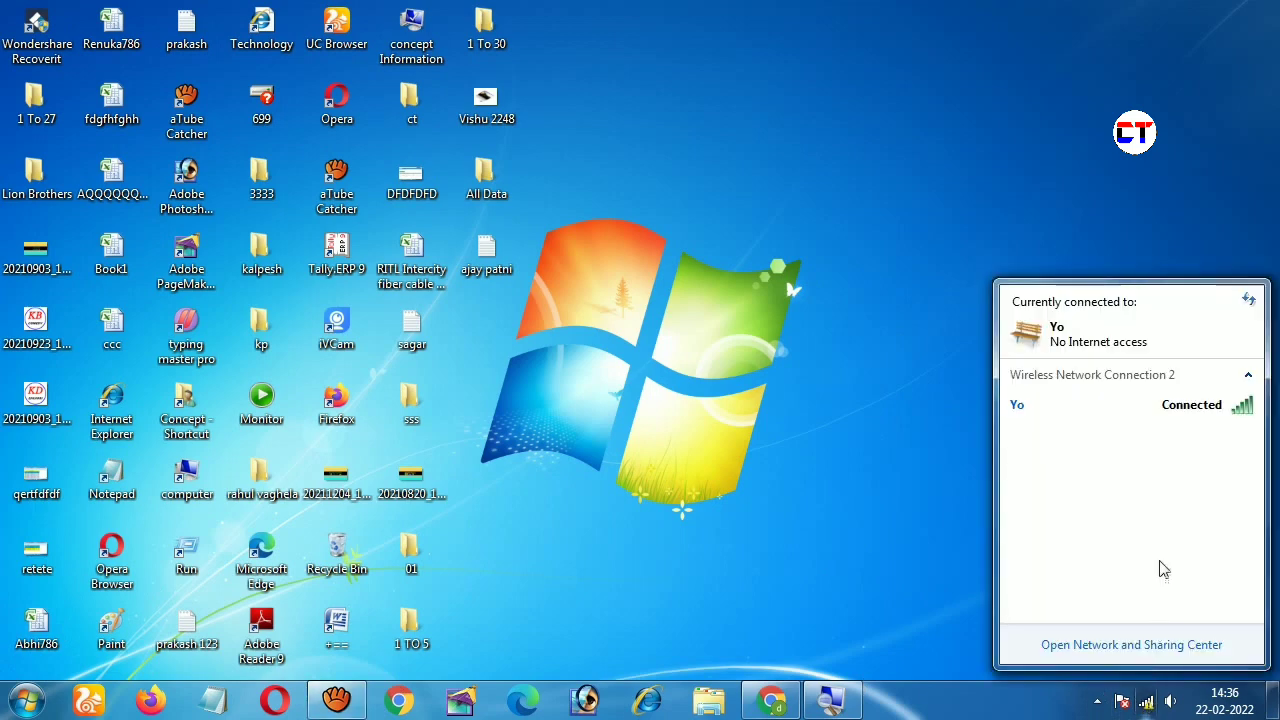
{"action": "left_click", "coordinate": [1088, 408]}
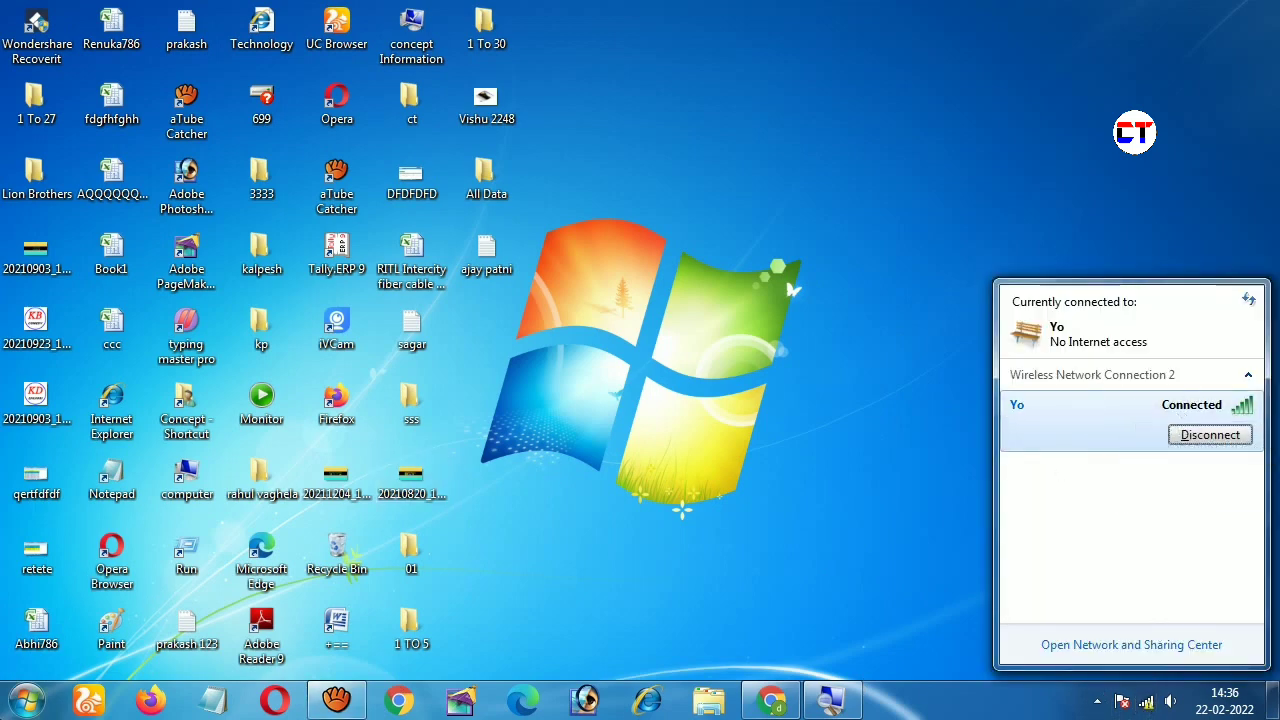
{"action": "left_click", "coordinate": [20, 705]}
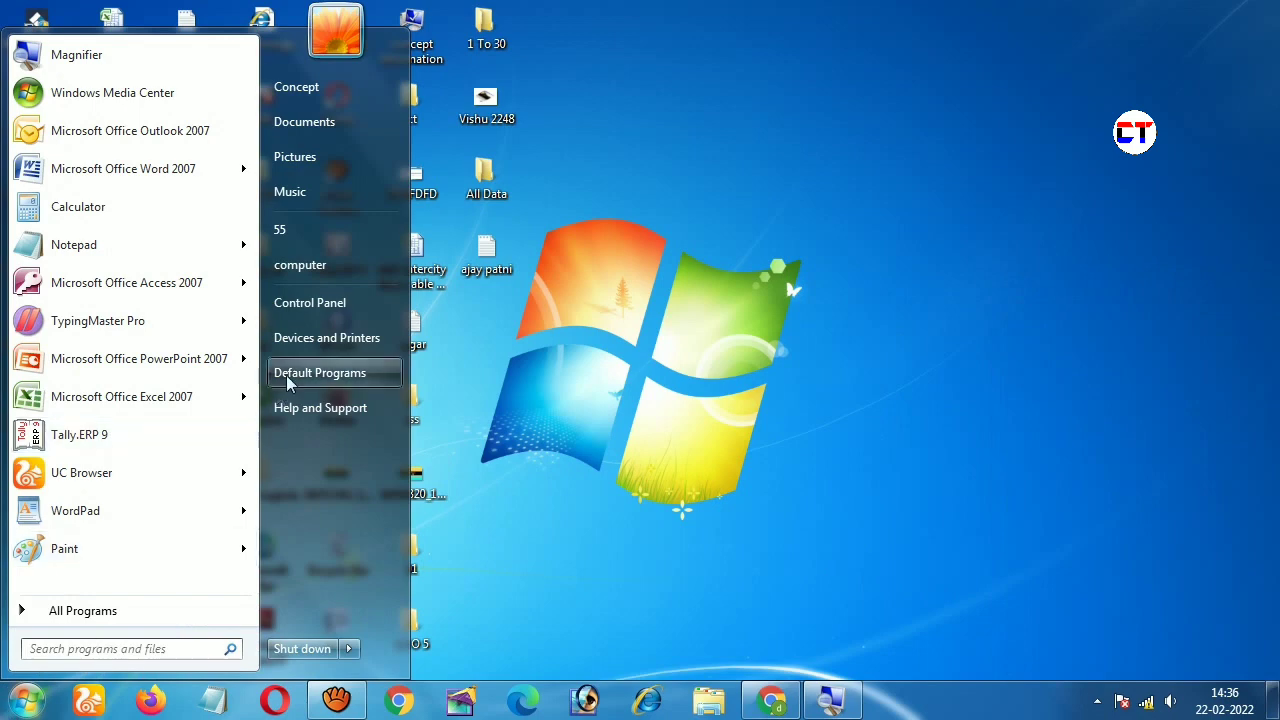
Step: Open Internet Options from Control Panel and start the reset on the Advanced tab
{"action": "left_click", "coordinate": [333, 305]}
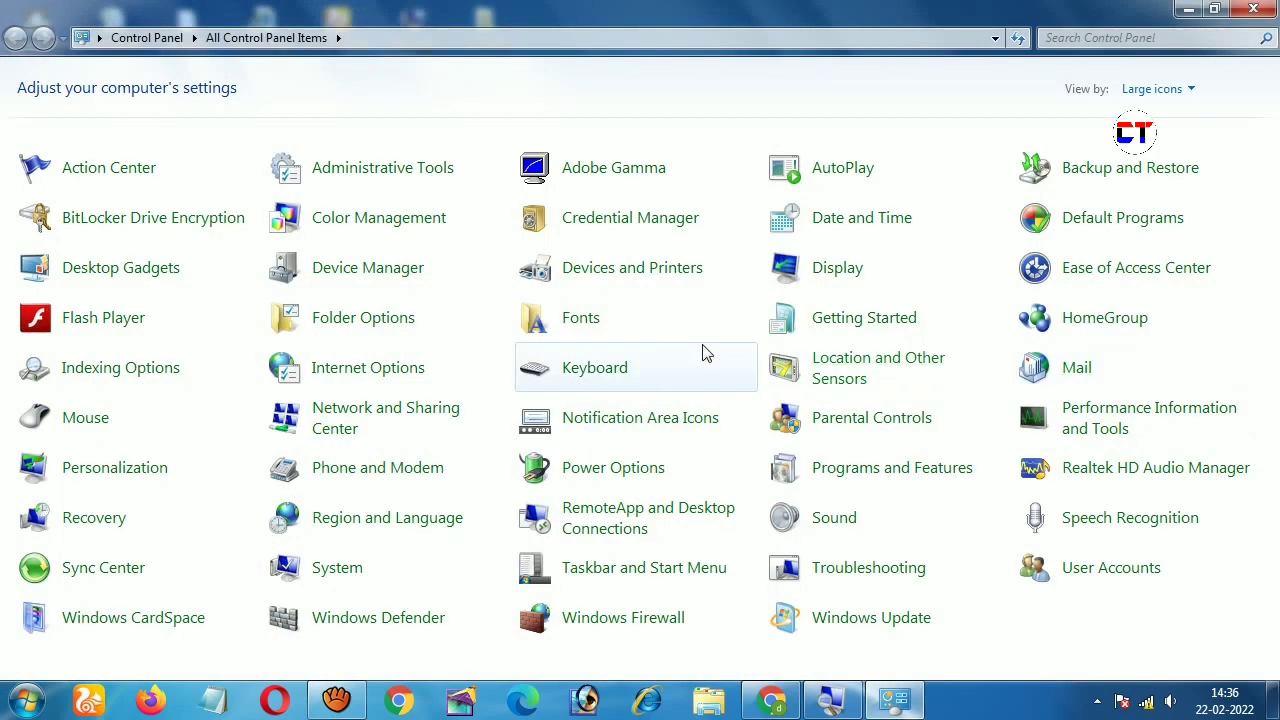
{"action": "left_click", "coordinate": [338, 376]}
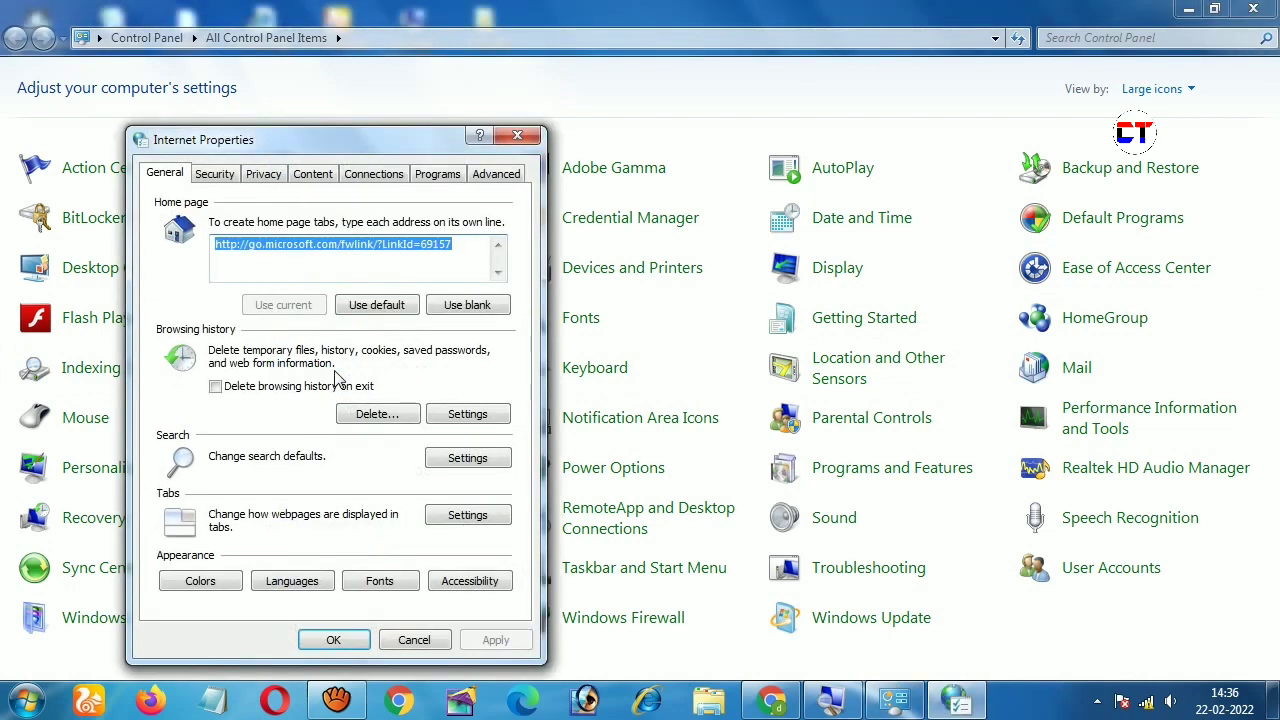
{"action": "left_click", "coordinate": [497, 176]}
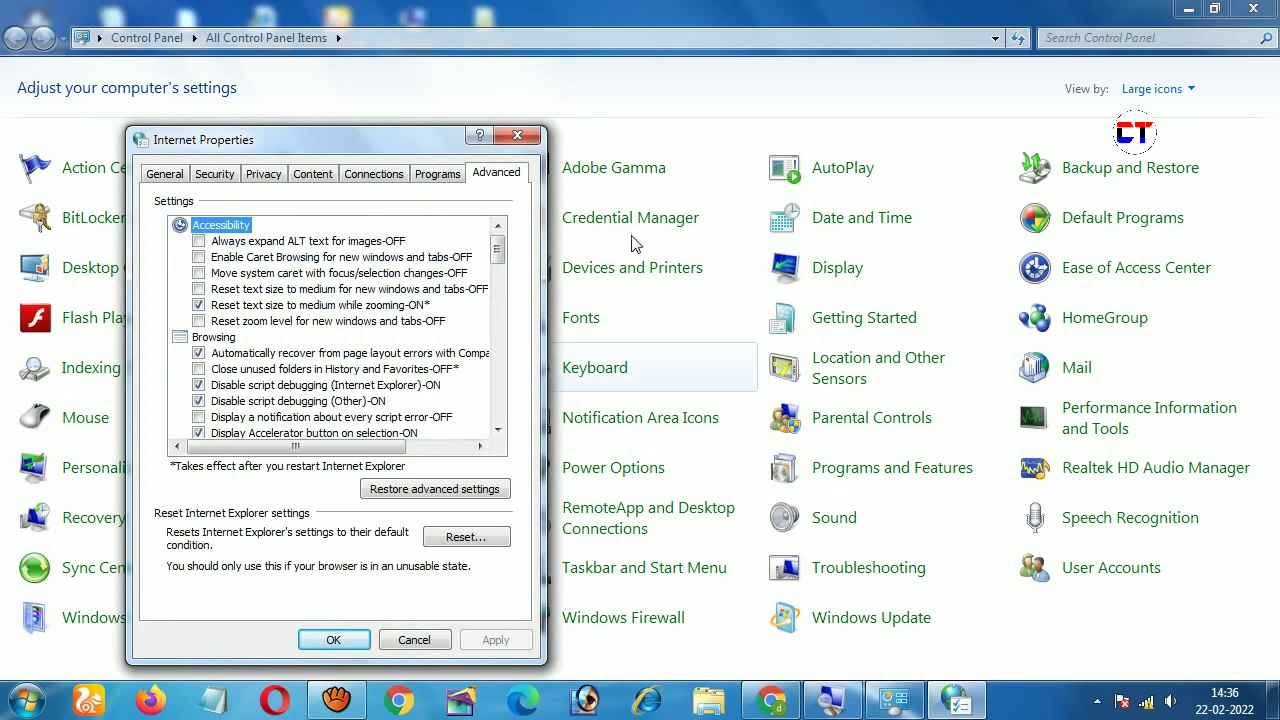
{"action": "left_click", "coordinate": [452, 540]}
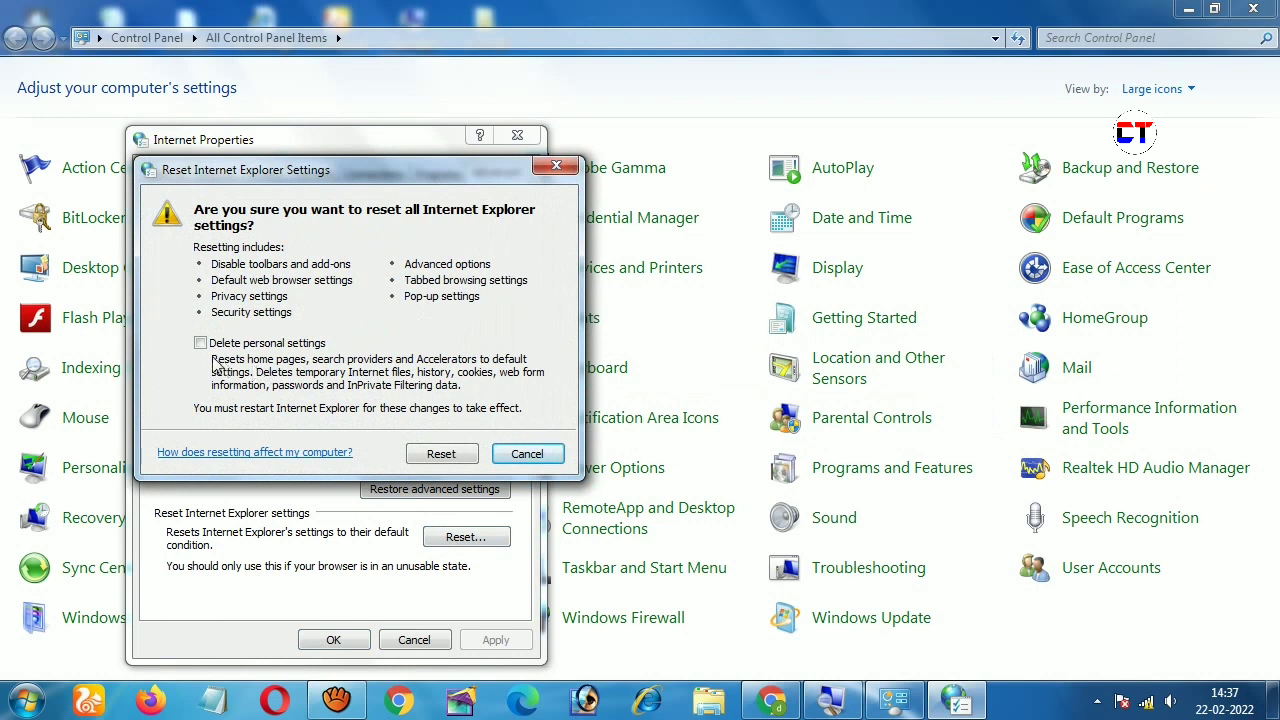
Step: Reset Internet Explorer settings with Delete personal settings ticked, then close the finished reset
{"action": "left_click", "coordinate": [200, 344]}
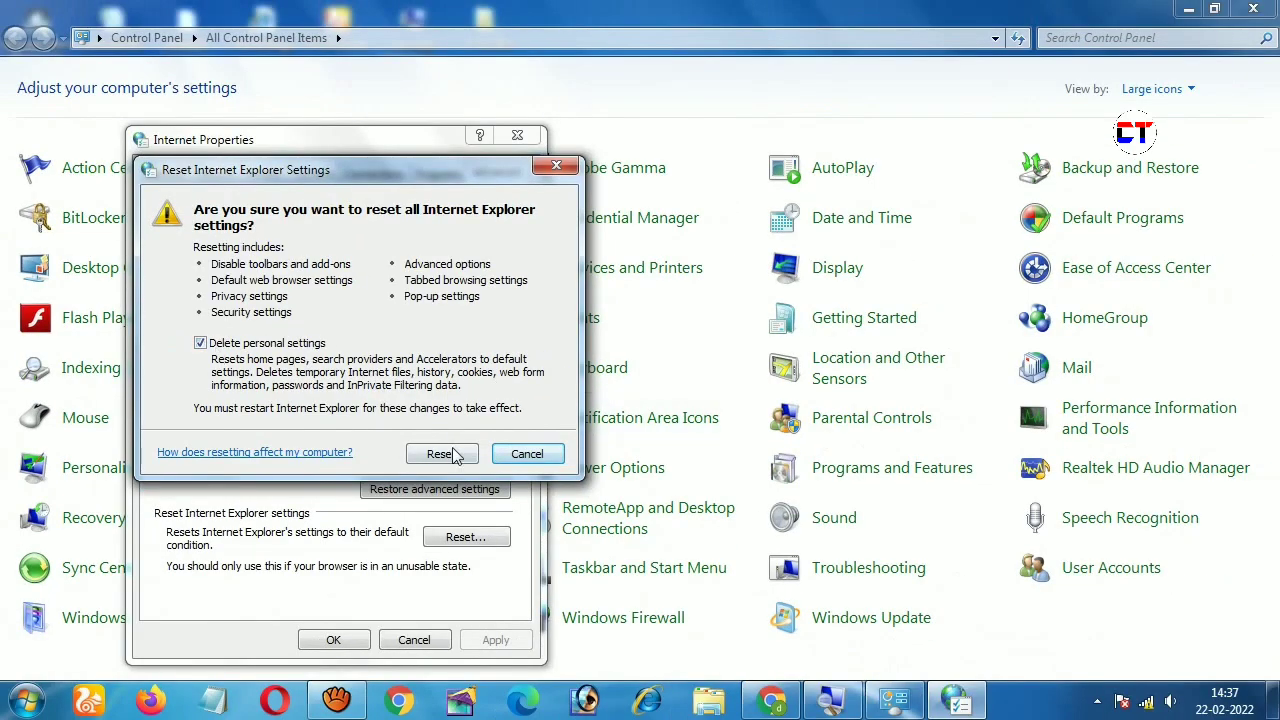
{"action": "left_click", "coordinate": [691, 564]}
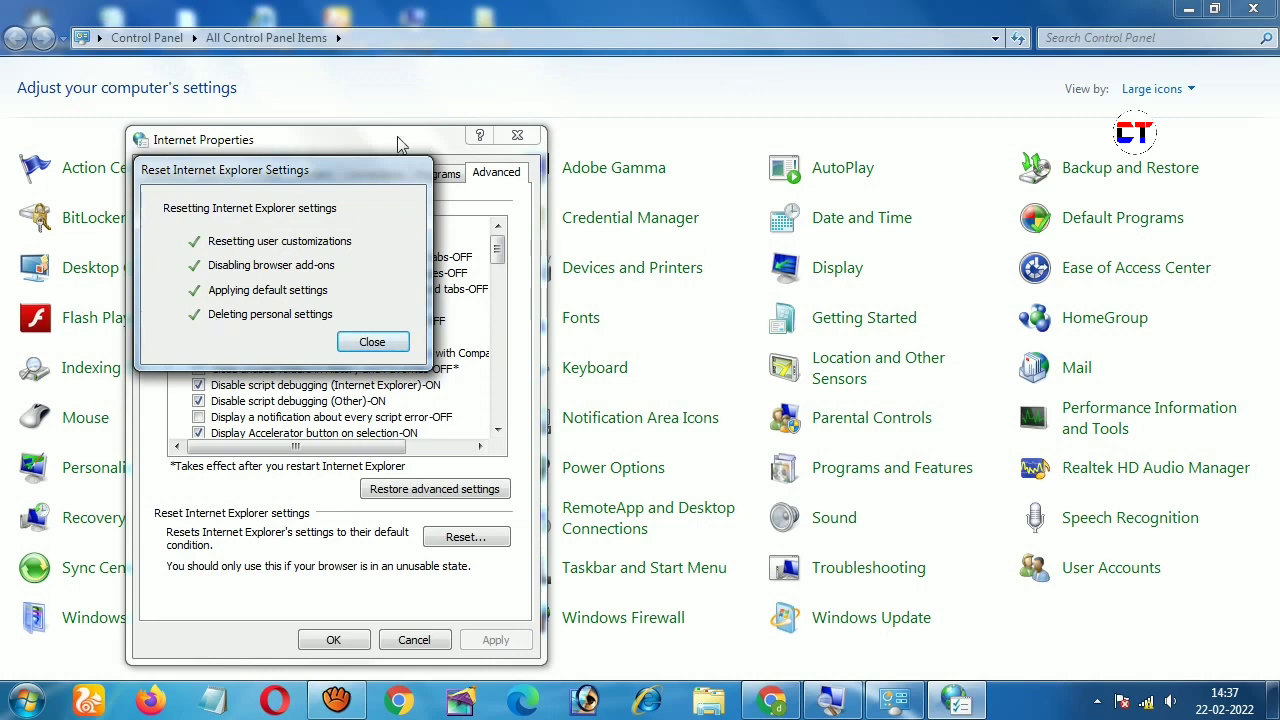
{"action": "left_click", "coordinate": [360, 348]}
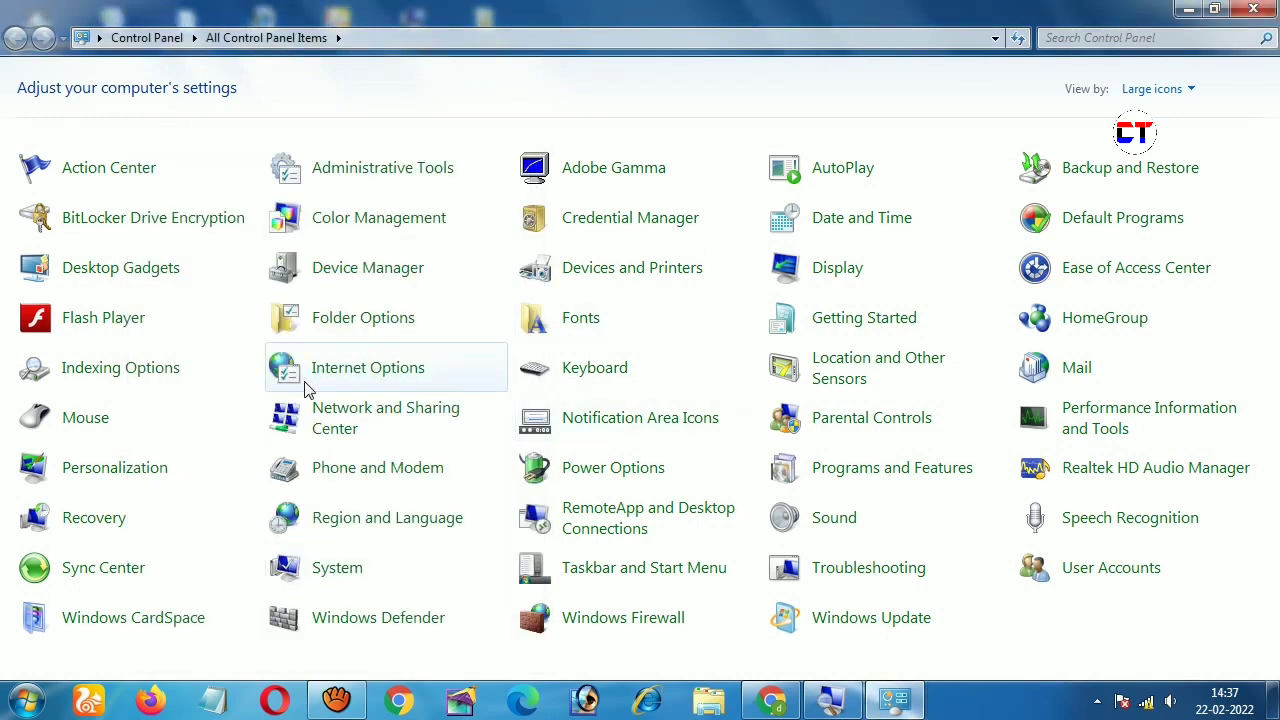
Step: Open Network and Sharing Center, glance at saved wireless networks, then view adapter settings
{"action": "left_click", "coordinate": [347, 417]}
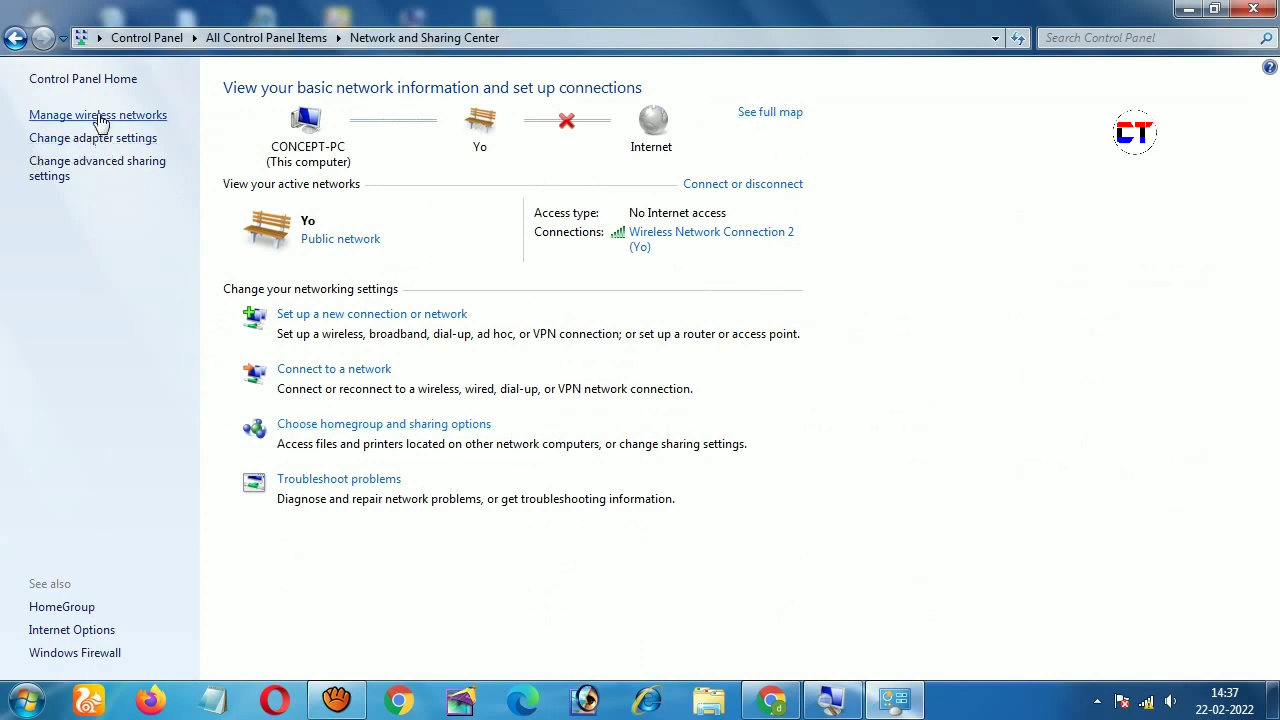
{"action": "left_click", "coordinate": [64, 117]}
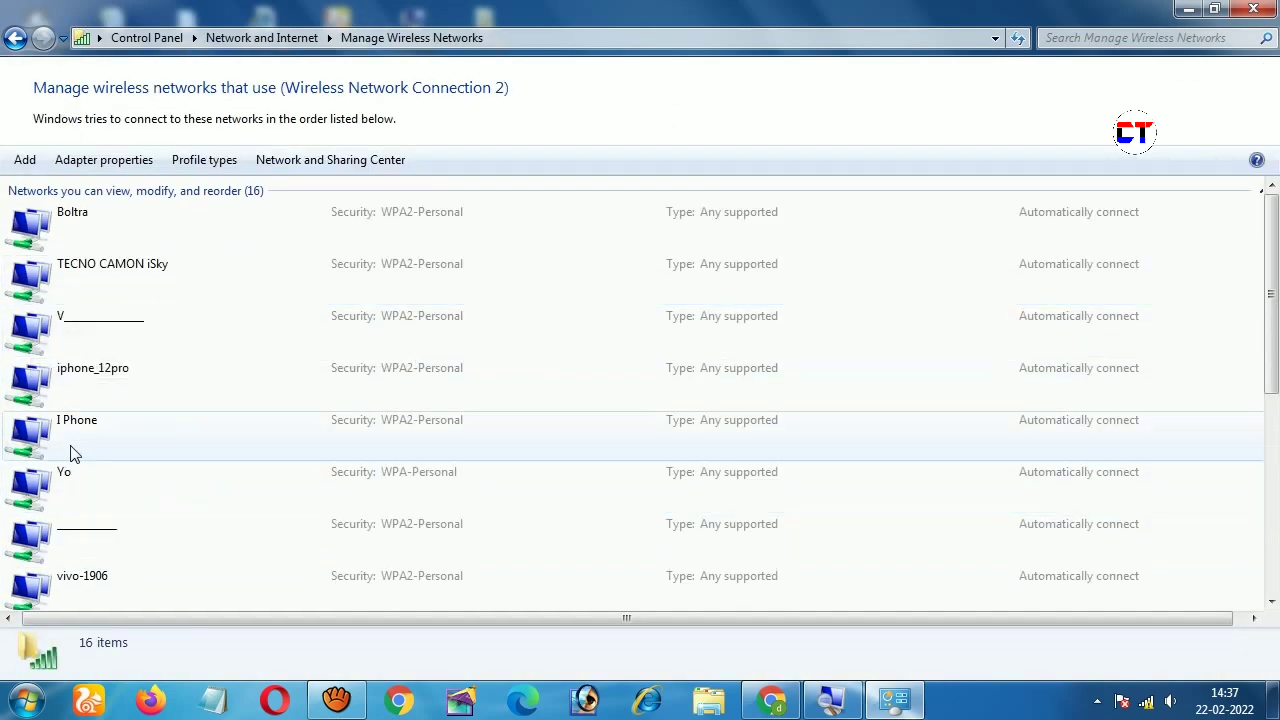
{"action": "left_click", "coordinate": [8, 40]}
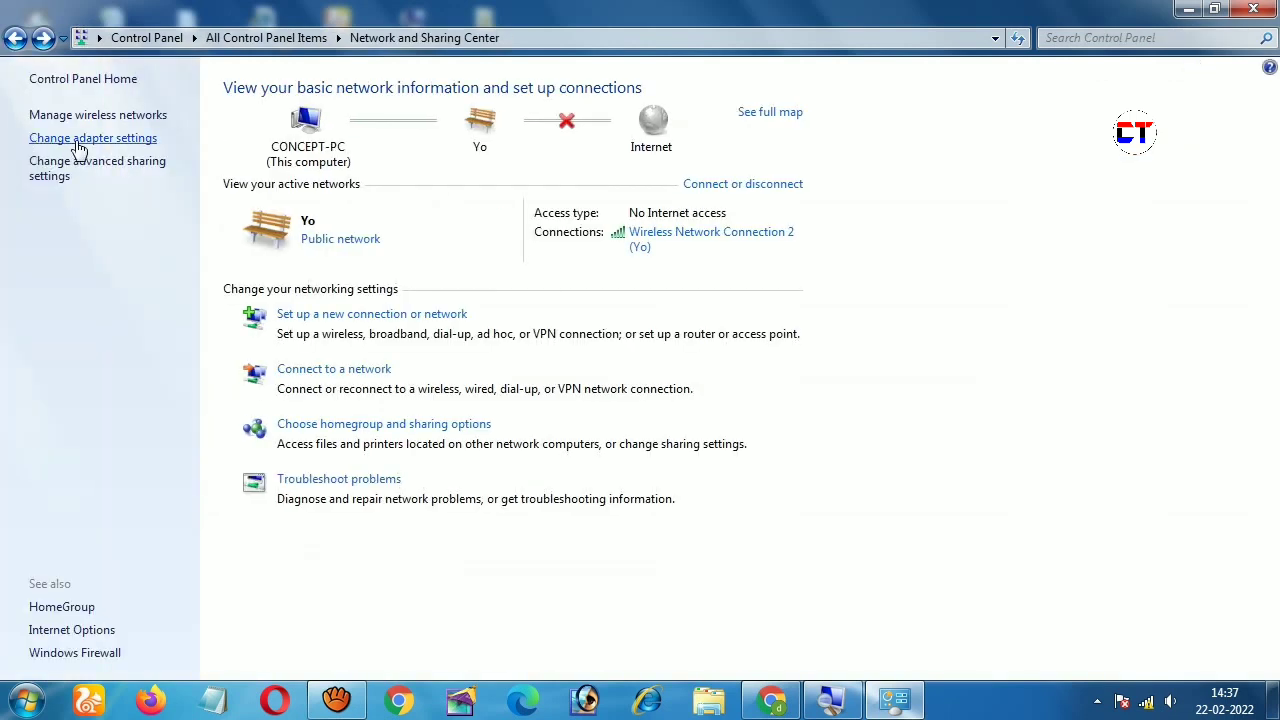
{"action": "left_click", "coordinate": [79, 139]}
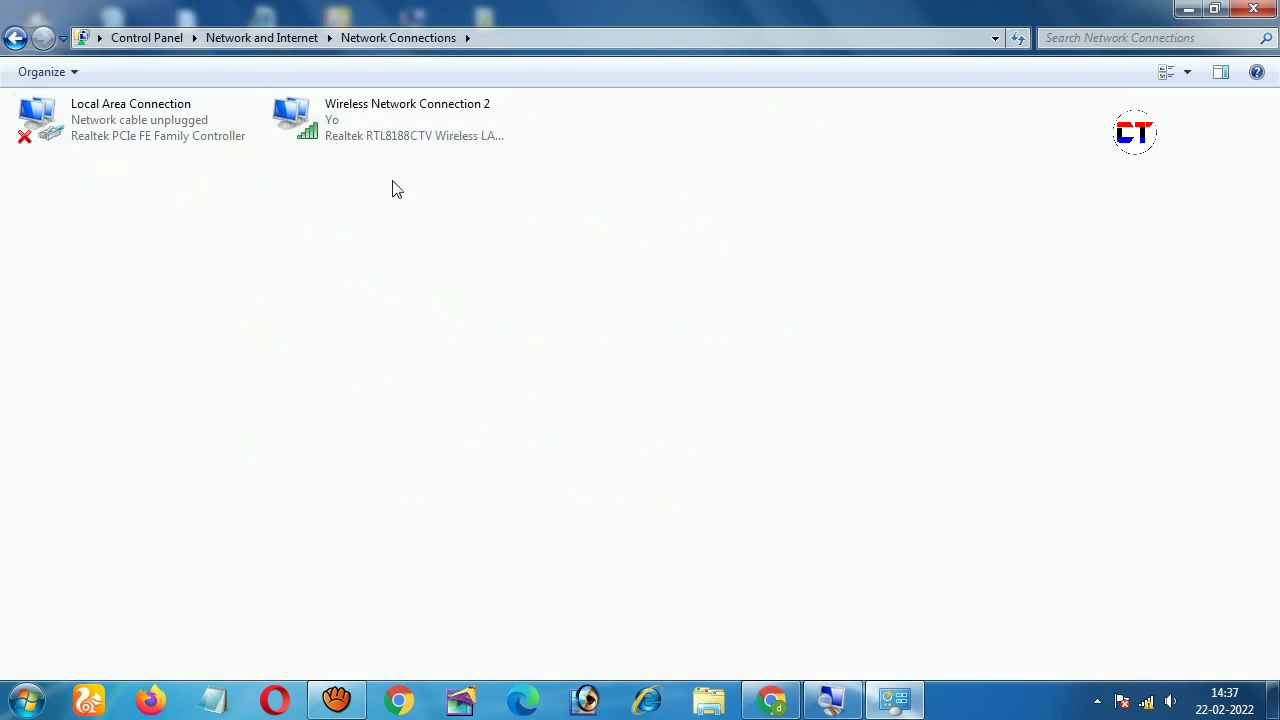
Step: Inspect Wireless Network Connection 2's context menu, then go back to the Network and Sharing Center
{"action": "right_click", "coordinate": [303, 113]}
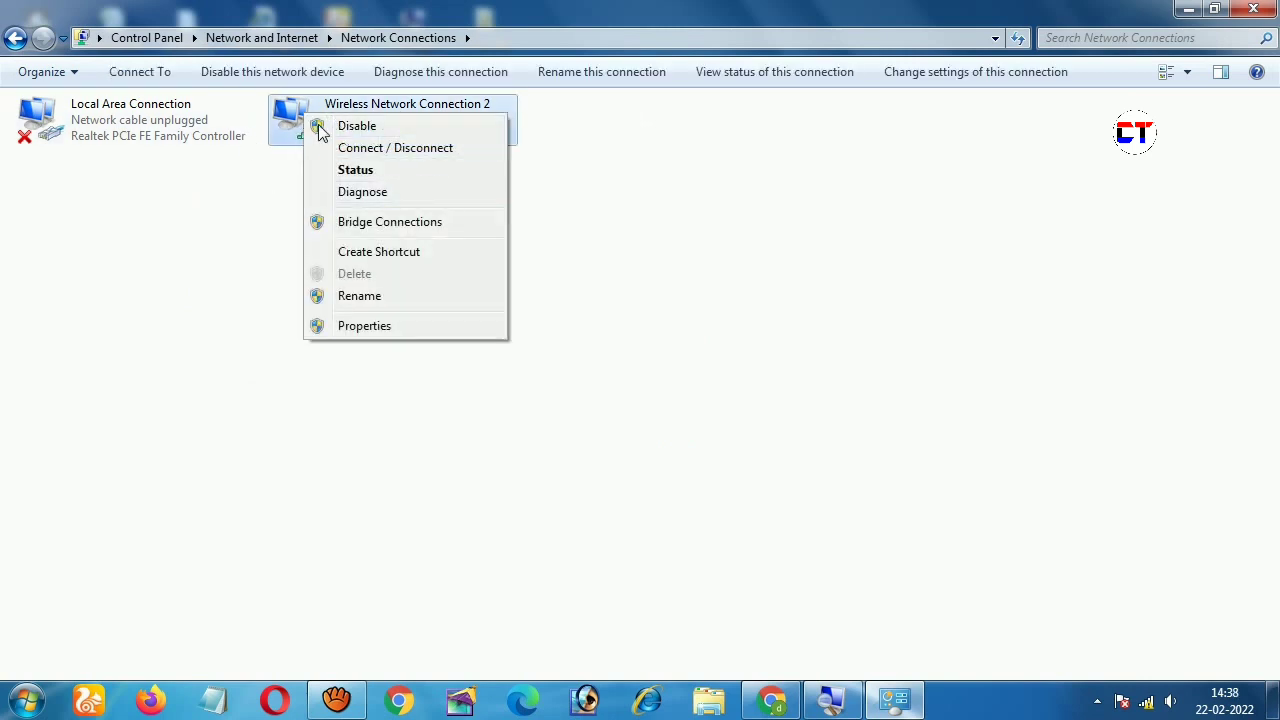
{"action": "left_click", "coordinate": [205, 262]}
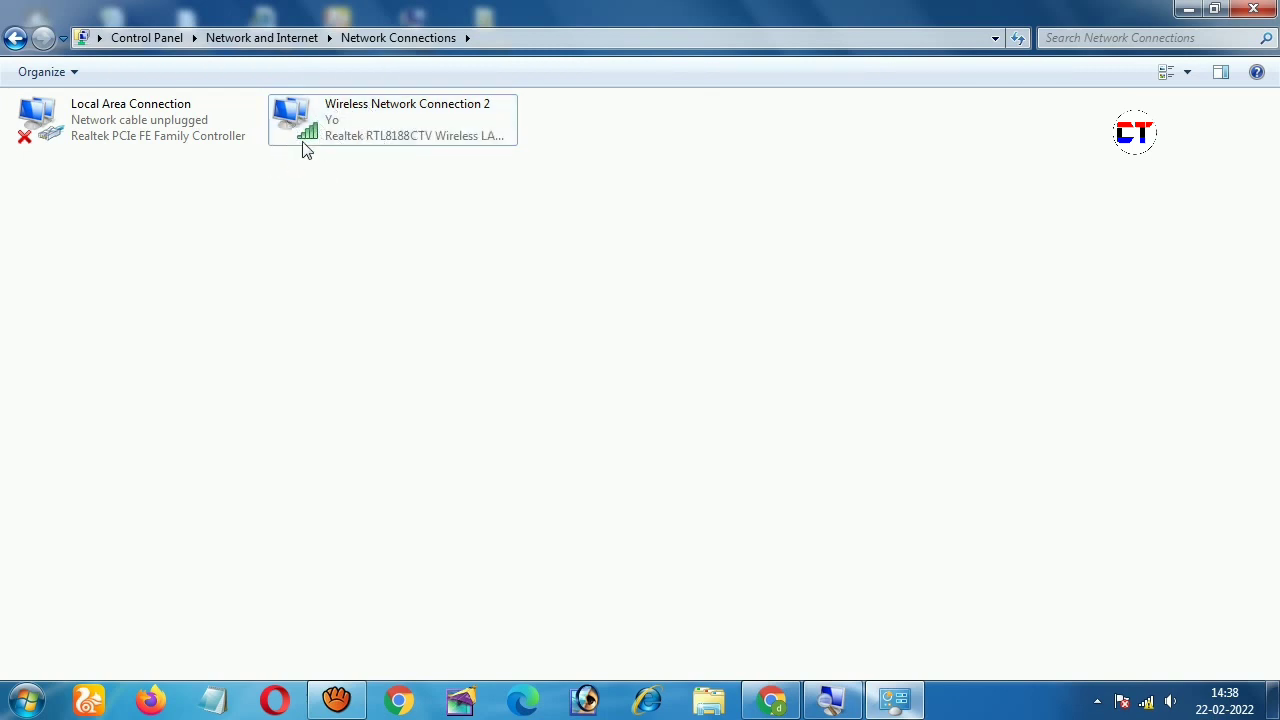
{"action": "left_click", "coordinate": [14, 40]}
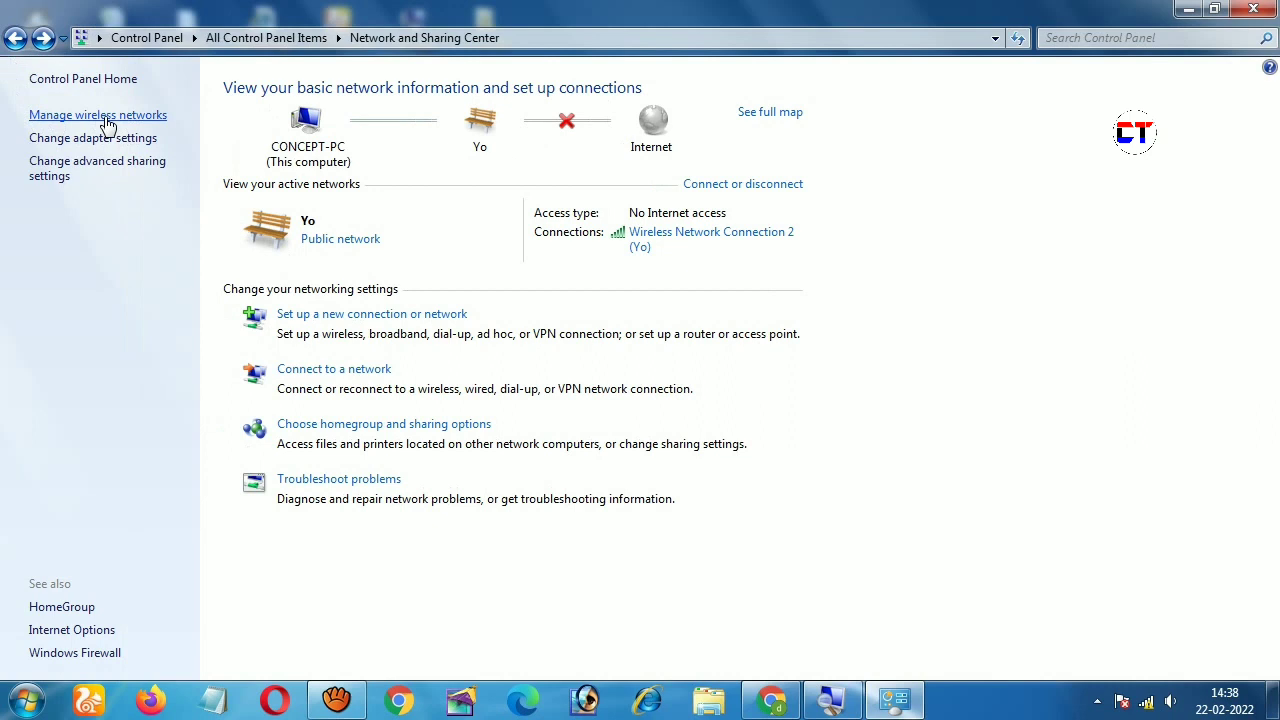
Step: Open Manage wireless networks and select the saved Yo profile among the 16 networks
{"action": "left_click", "coordinate": [105, 116]}
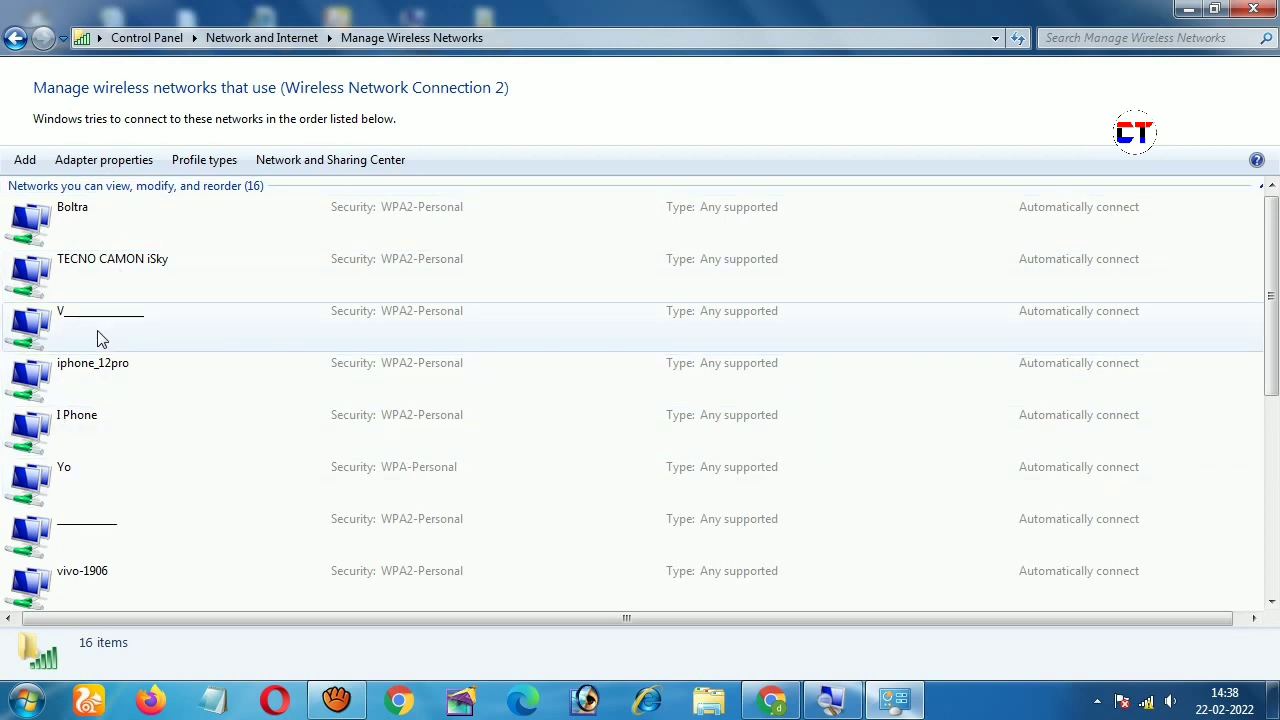
{"action": "left_click", "coordinate": [16, 38]}
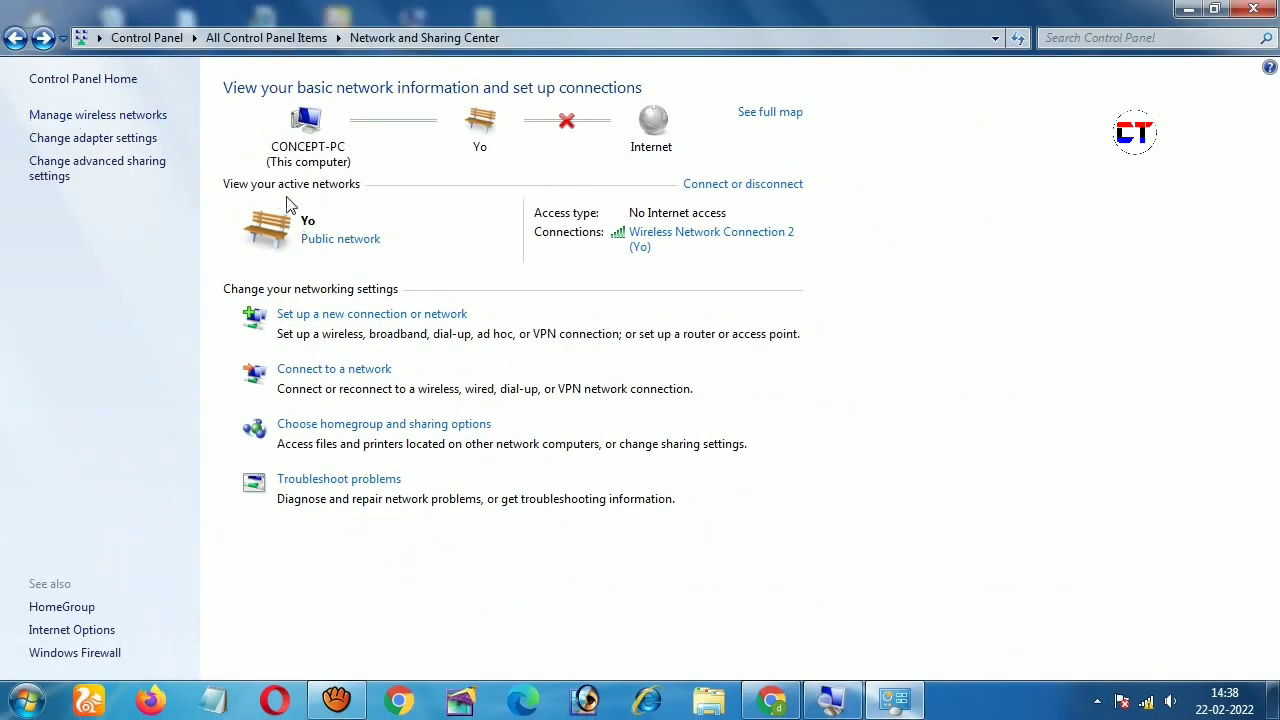
{"action": "left_click", "coordinate": [86, 117]}
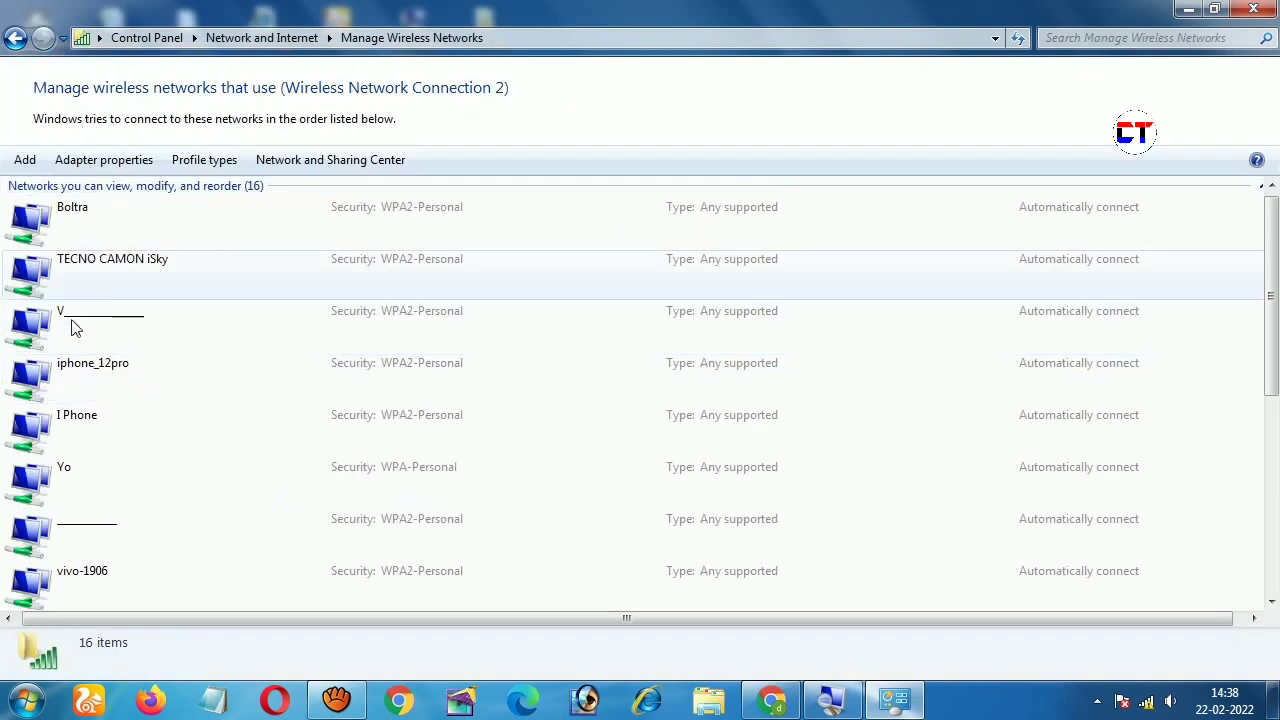
{"action": "left_click", "coordinate": [42, 484]}
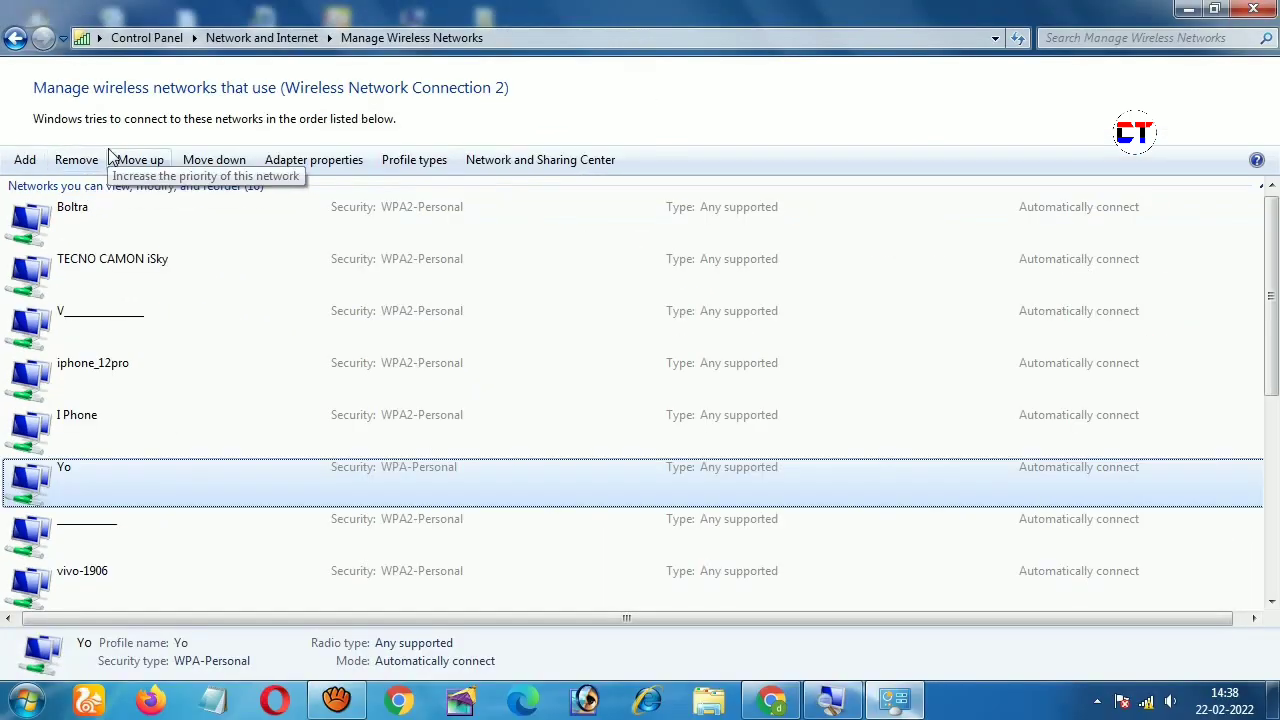
Step: Remove the saved Yo network profile, leaving 15 networks, and close the window
{"action": "left_click", "coordinate": [88, 162]}
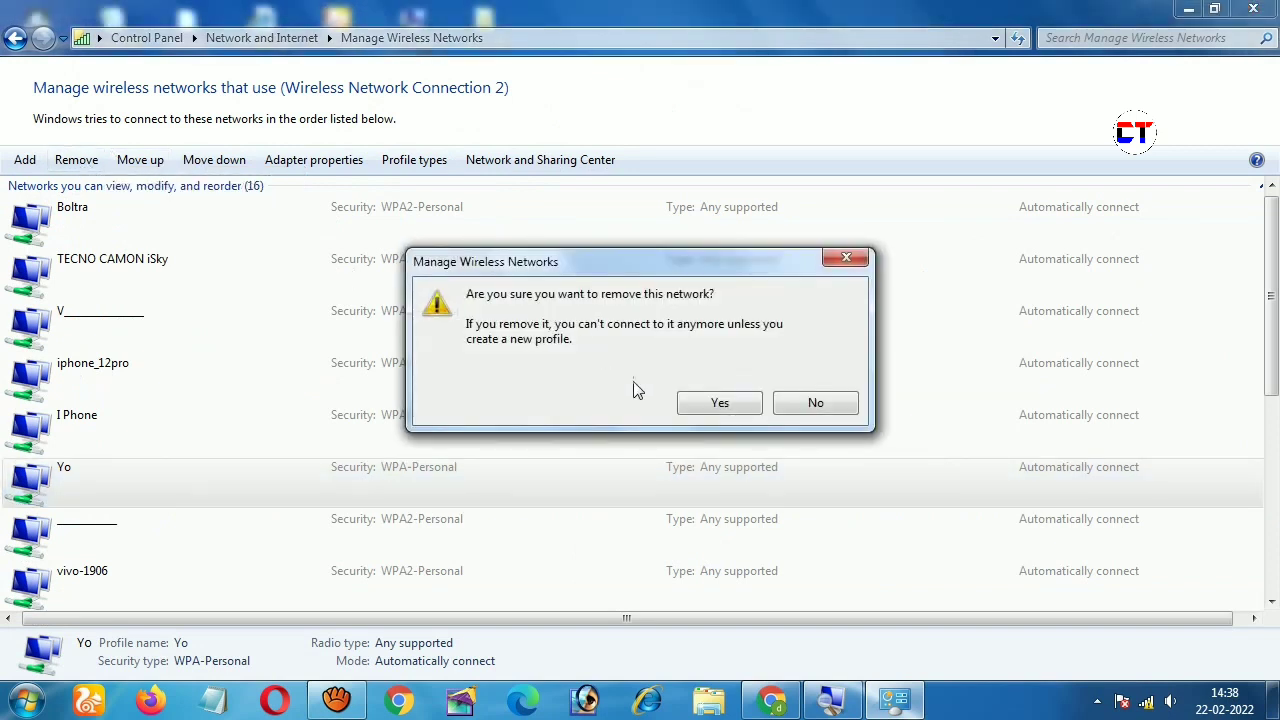
{"action": "left_click", "coordinate": [717, 404]}
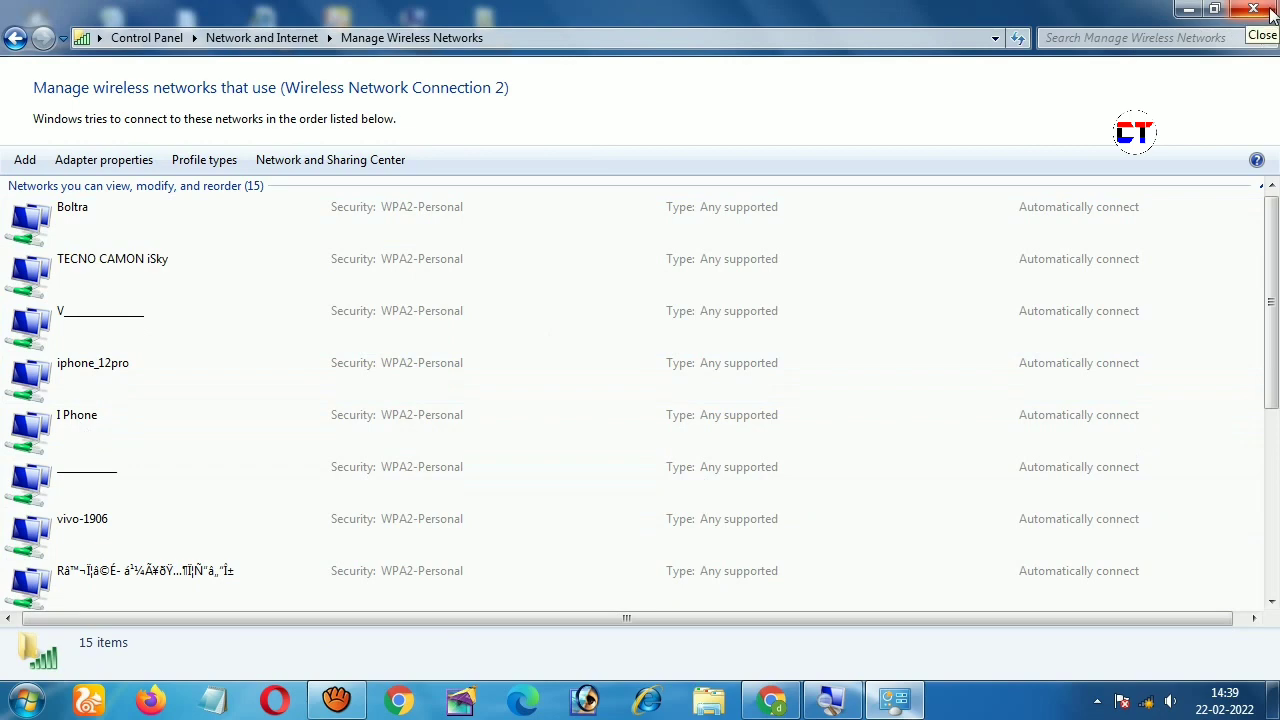
{"action": "left_click", "coordinate": [1253, 9]}
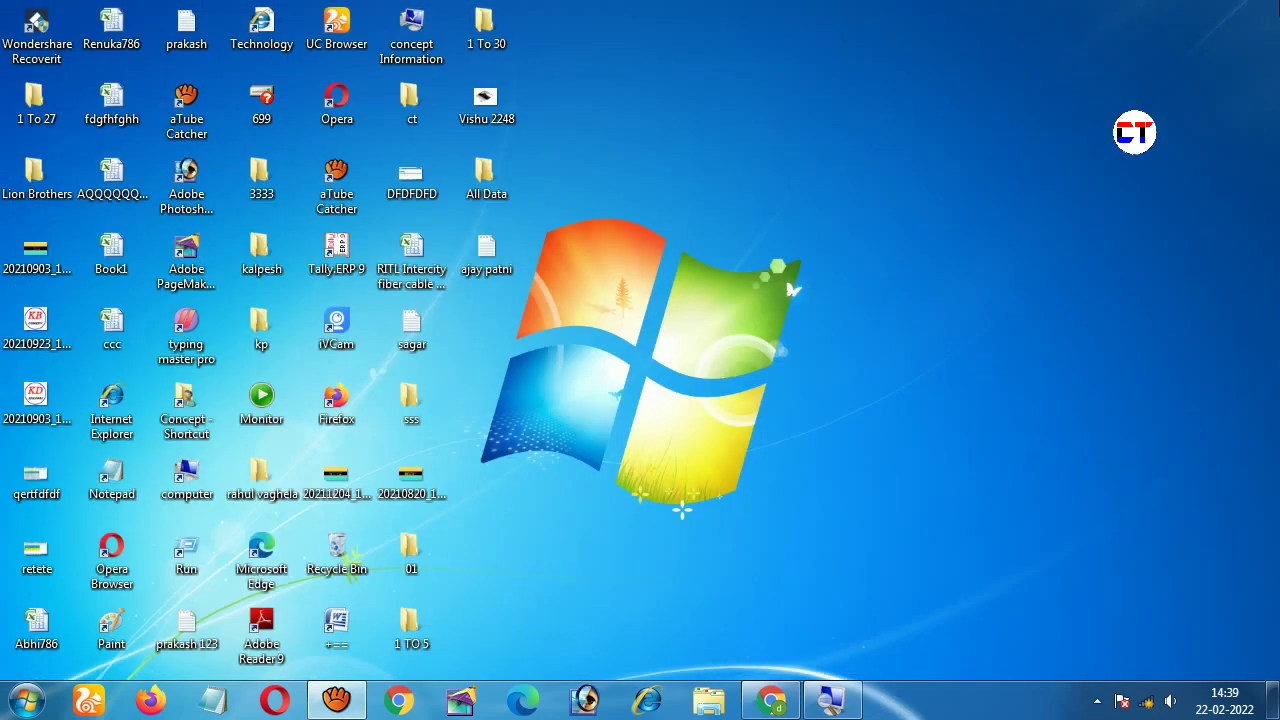
{"action": "right_click", "coordinate": [877, 171]}
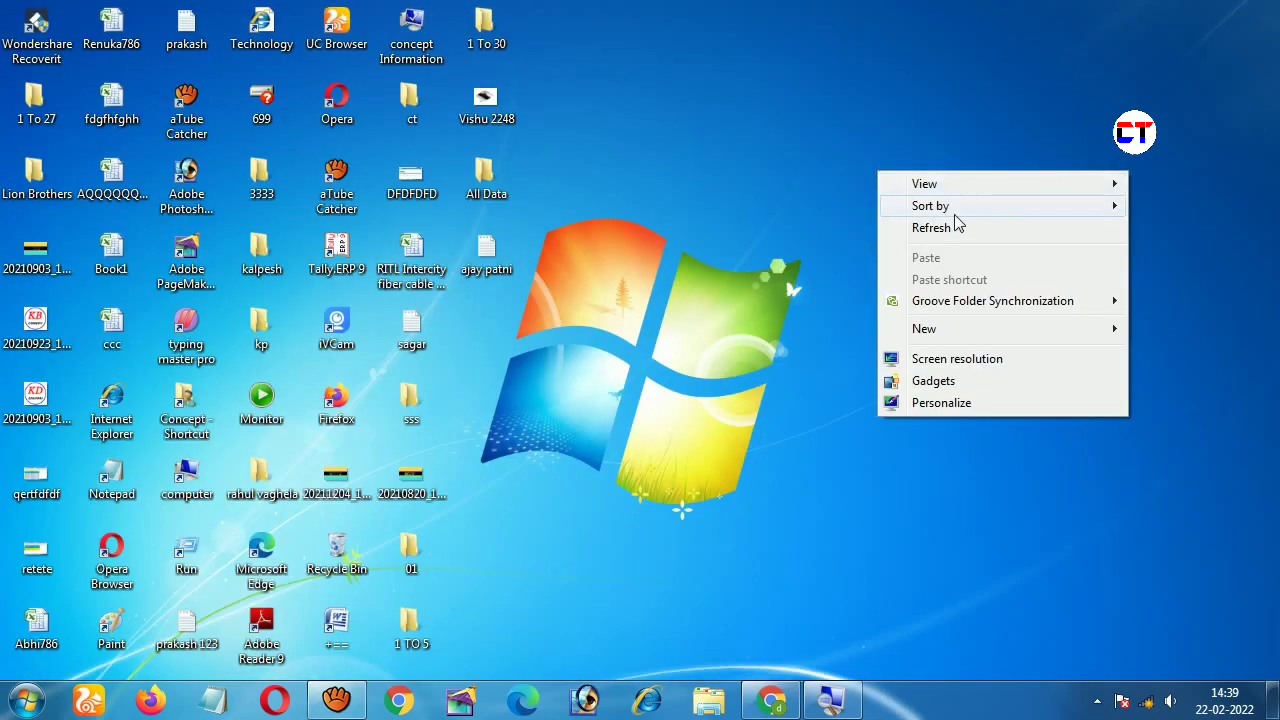
{"action": "left_click", "coordinate": [957, 228]}
{"action": "right_click", "coordinate": [869, 155]}
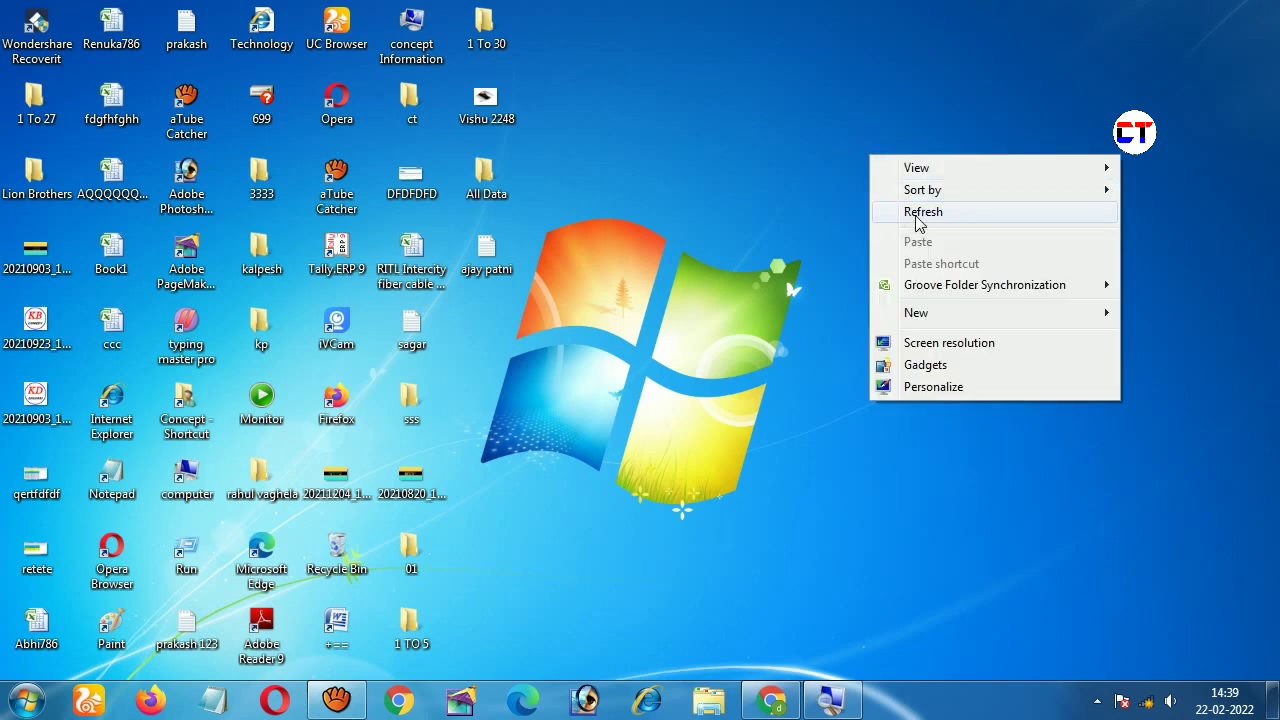
{"action": "left_click", "coordinate": [915, 215]}
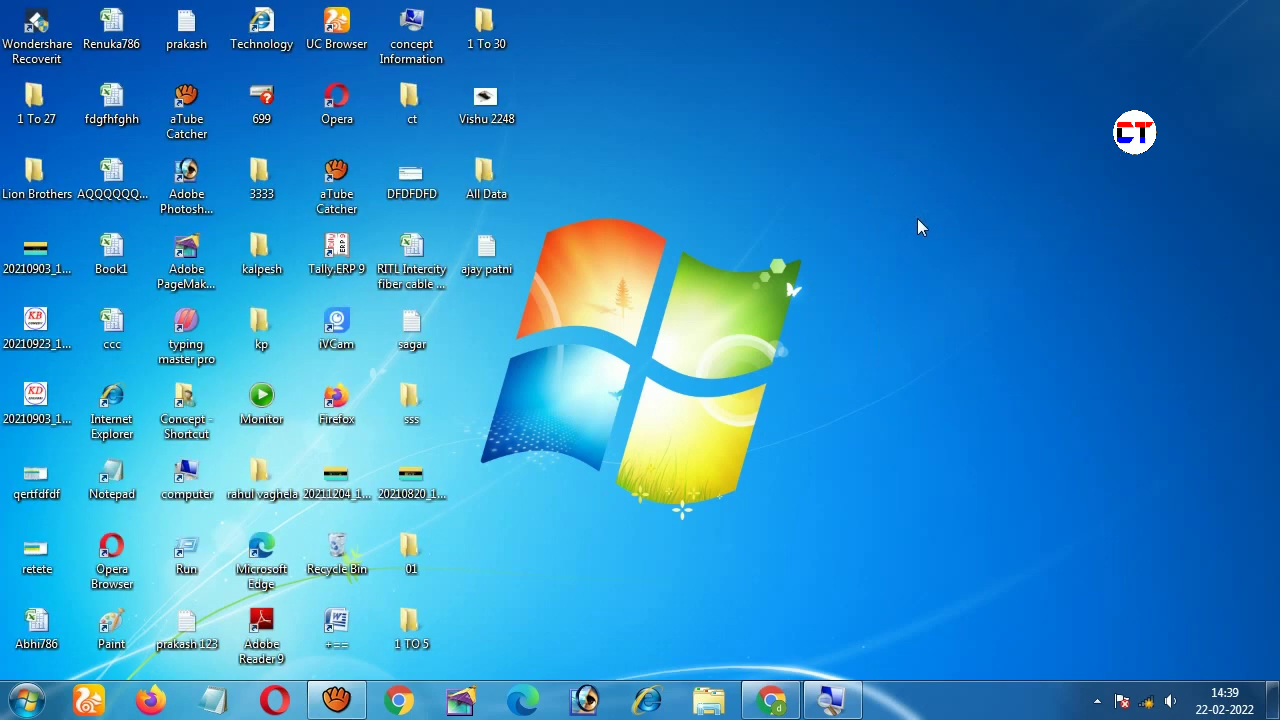
Step: Choose Yo from the tray wireless network list and start connecting to it
{"action": "left_click", "coordinate": [1148, 704]}
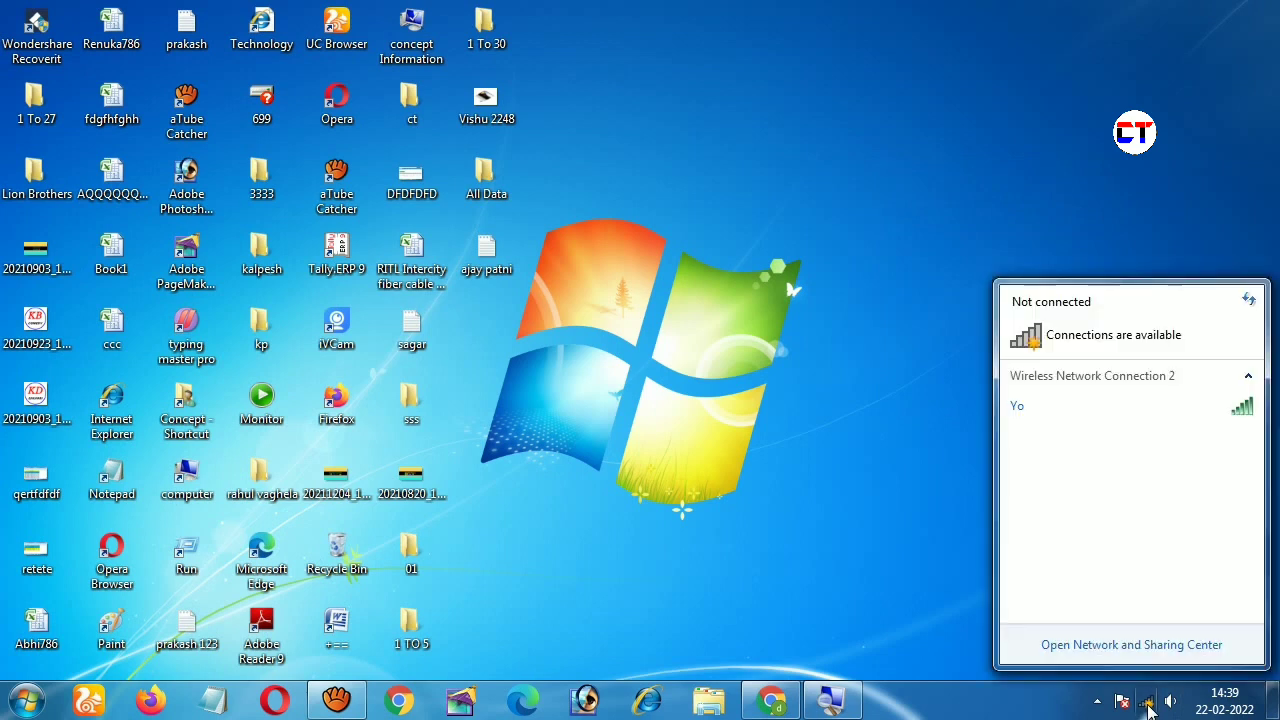
{"action": "left_click", "coordinate": [1035, 421]}
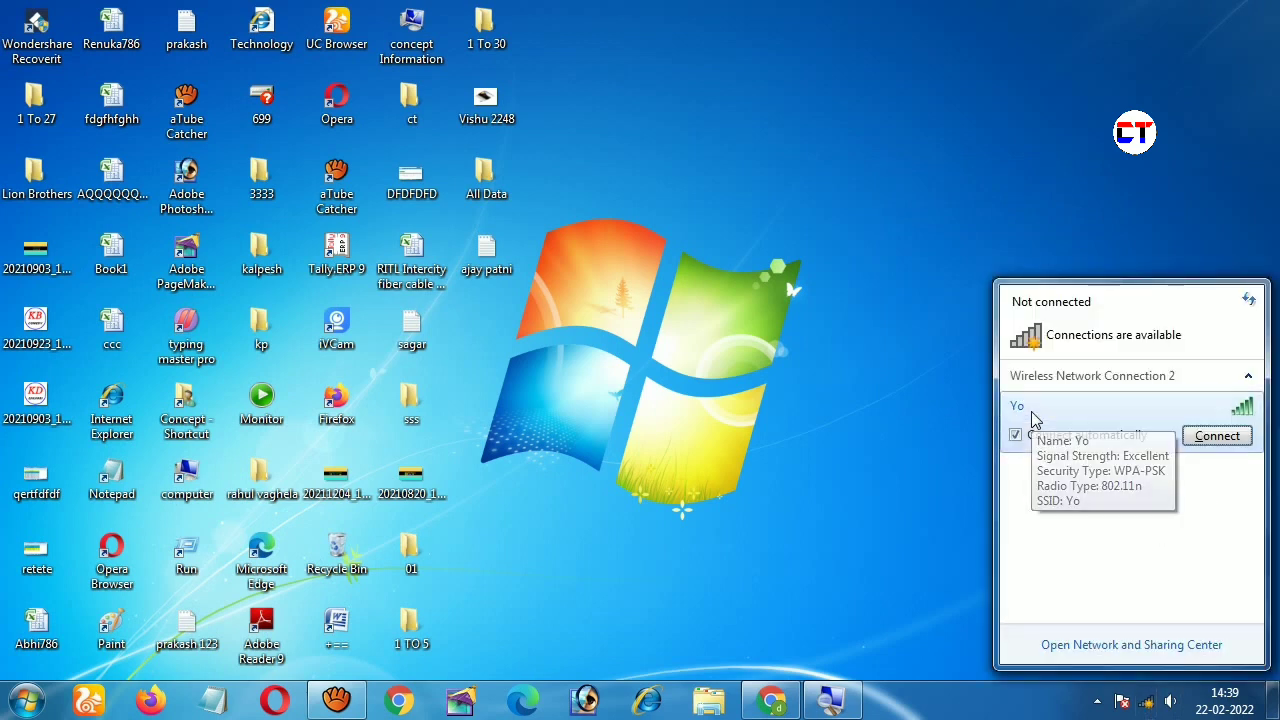
{"action": "left_click", "coordinate": [1199, 438]}
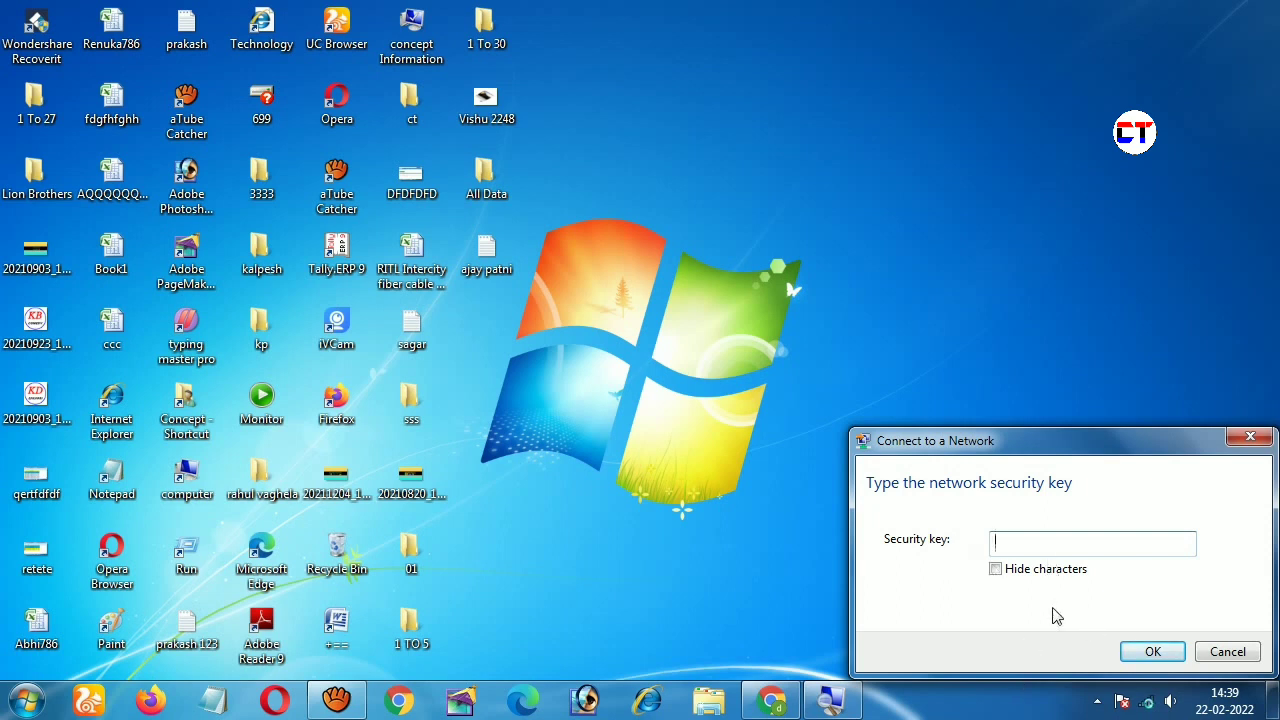
Step: Enter Yo's network security key with characters hidden and submit it
{"action": "left_click", "coordinate": [995, 569]}
{"action": "type", "text": "12345678"}
{"action": "left_click", "coordinate": [1168, 658]}
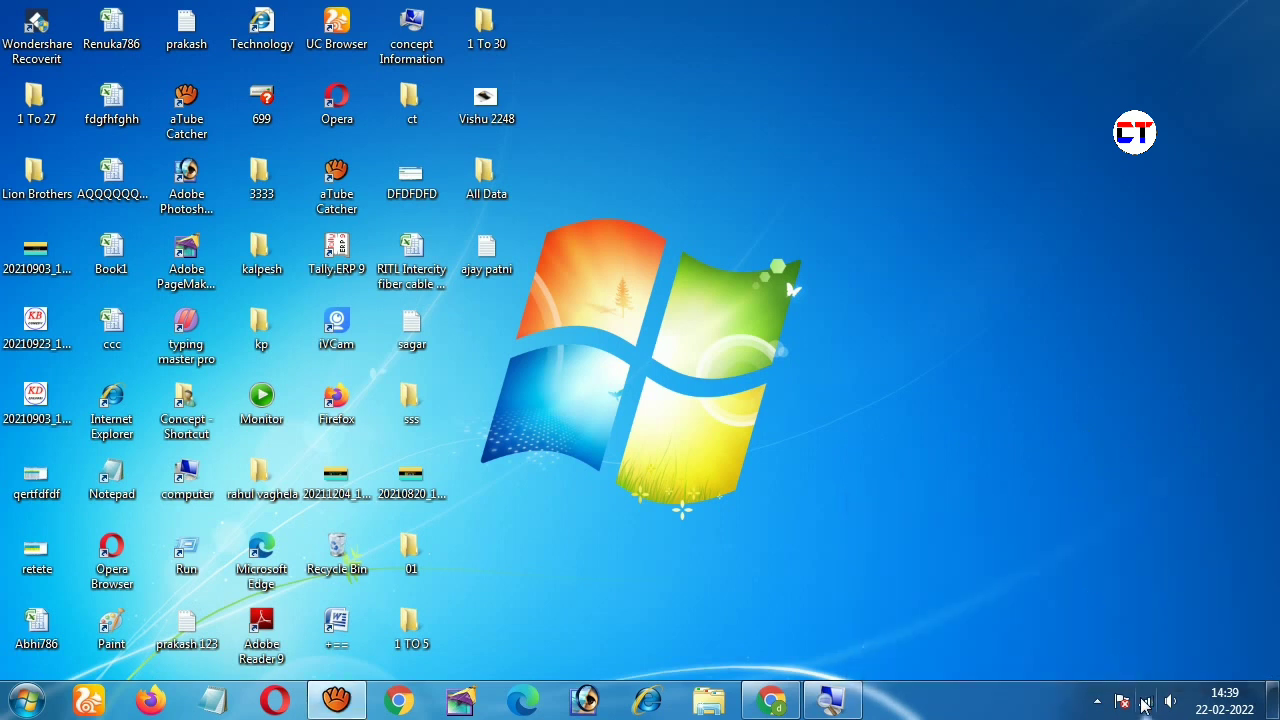
Step: Verify in the tray flyout that Yo is connected with Internet access on Wireless Network Connection 2
{"action": "mouse_move", "coordinate": [1151, 705]}
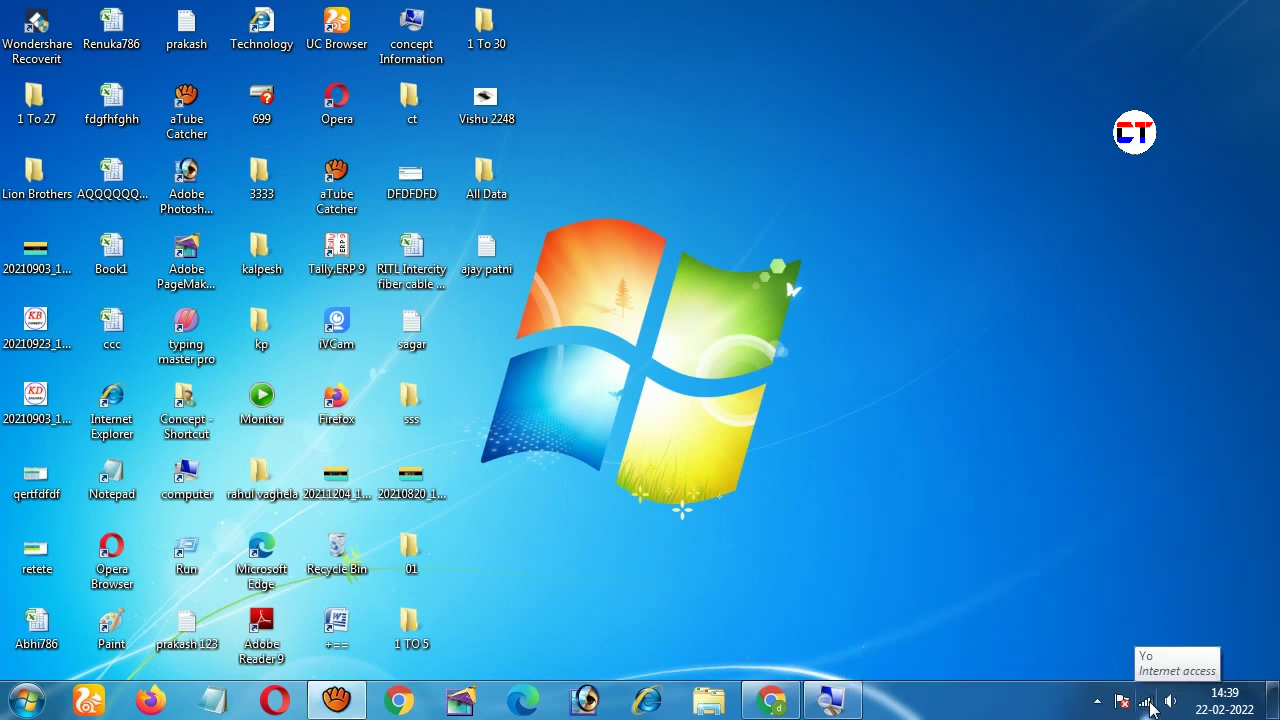
{"action": "left_click", "coordinate": [1147, 703]}
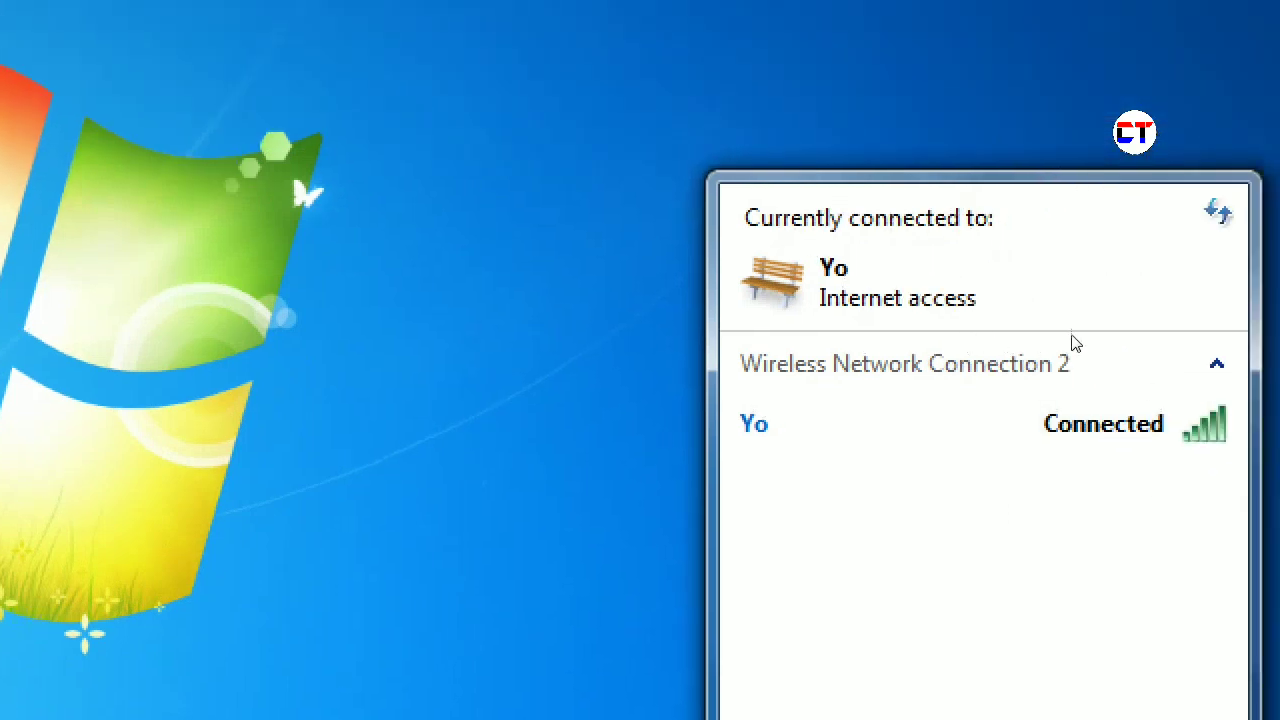
{"action": "left_click", "coordinate": [1085, 425]}
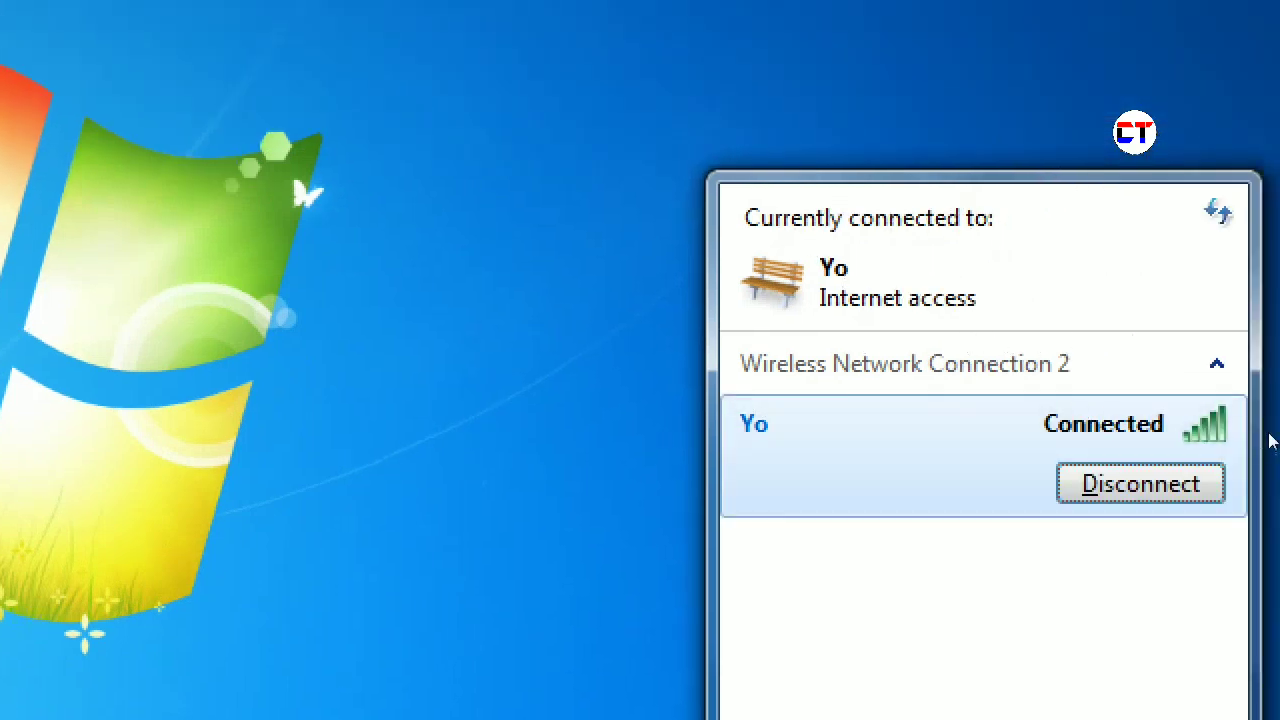
{"action": "left_click", "coordinate": [1060, 420]}
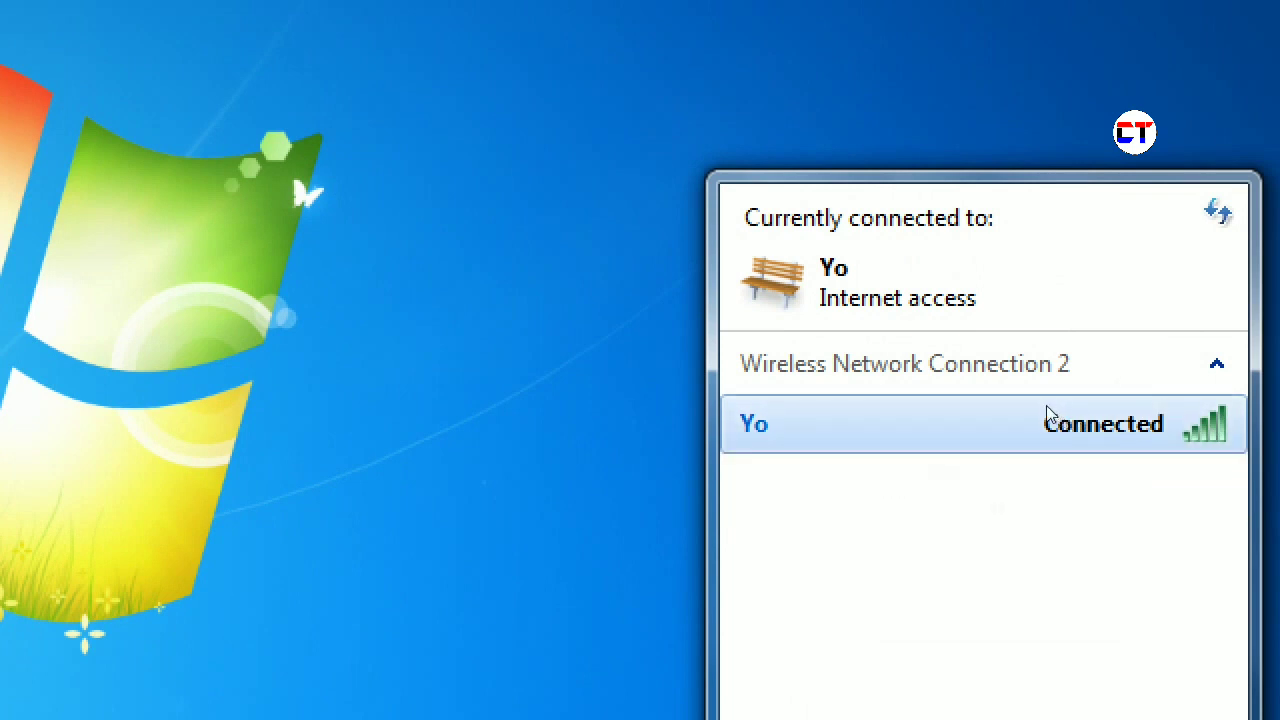
{"action": "left_click", "coordinate": [1050, 418]}
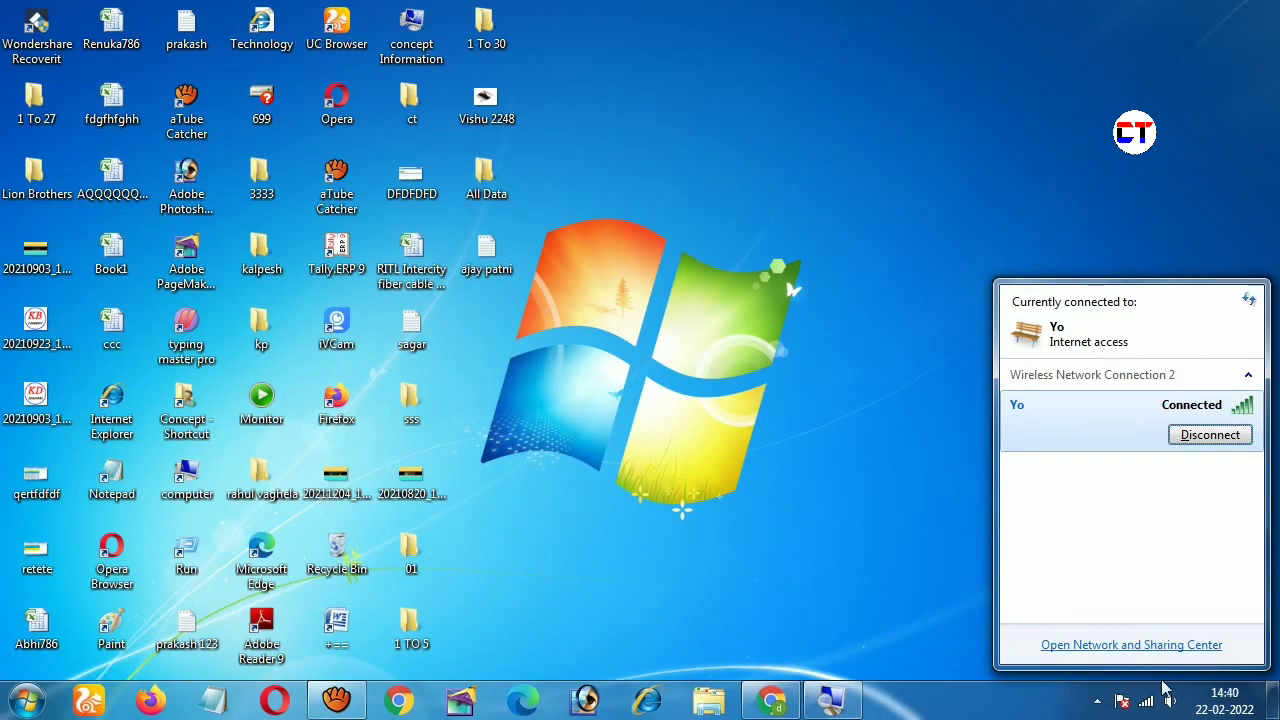
{"action": "left_click", "coordinate": [1150, 703]}
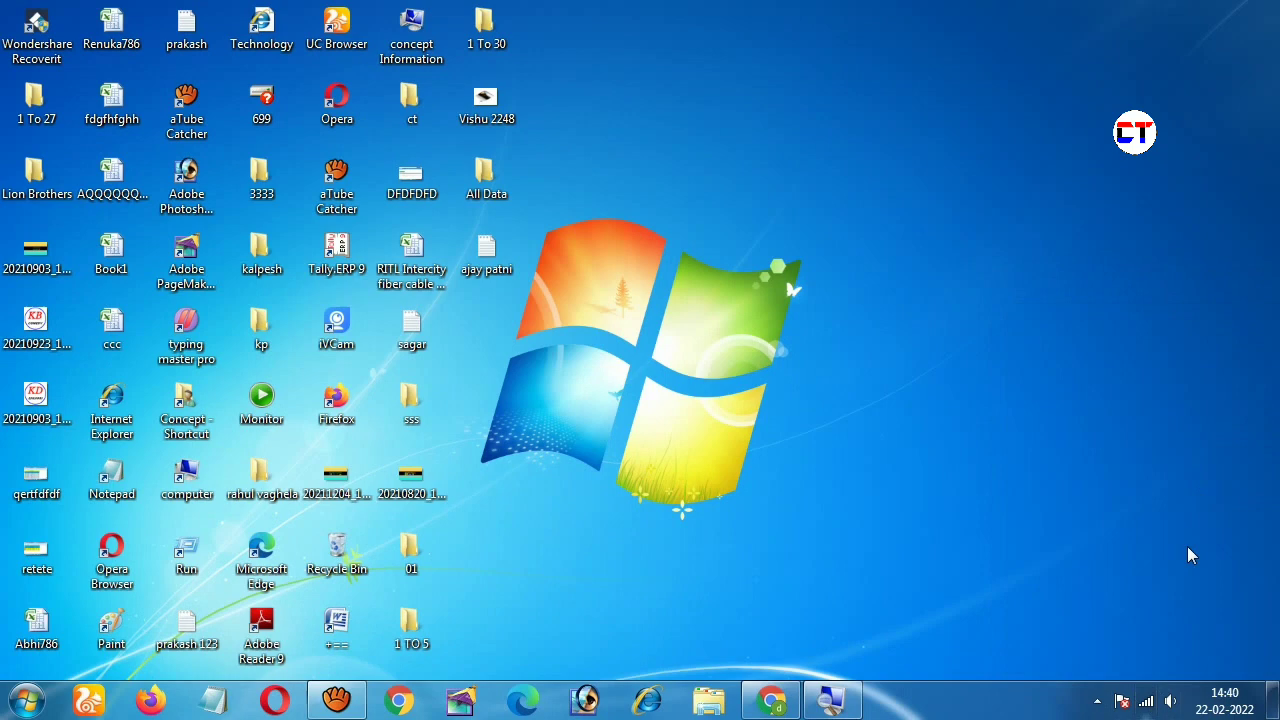
{"action": "left_click", "coordinate": [1146, 701]}
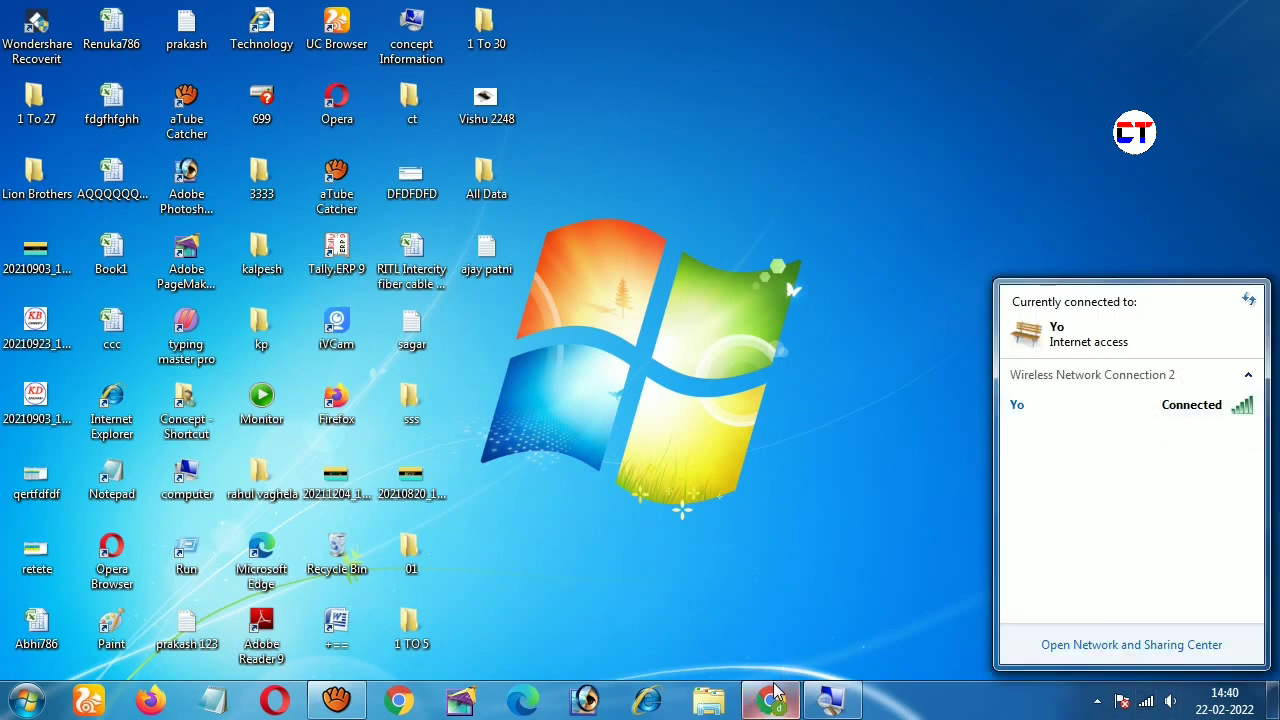
Step: Open YouTube from Chrome's New Tab shortcuts, scroll its home feed, then minimize Chrome
{"action": "left_click", "coordinate": [775, 695]}
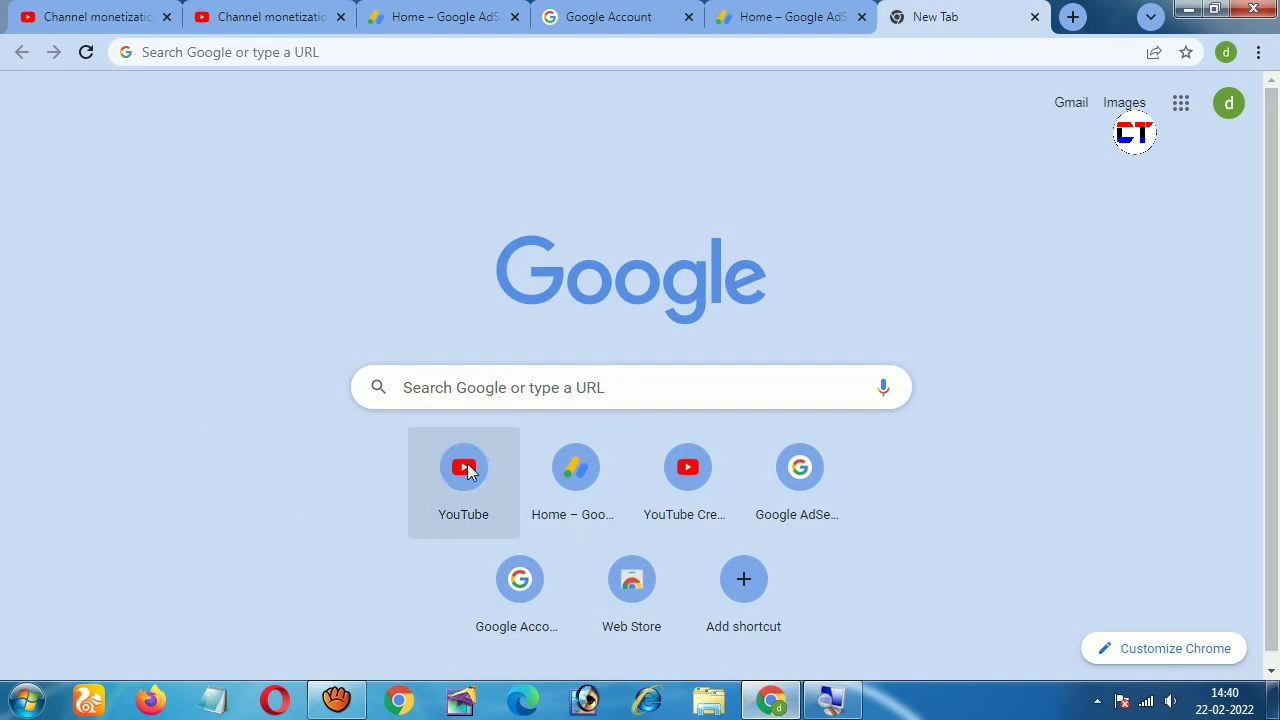
{"action": "left_click", "coordinate": [465, 470]}
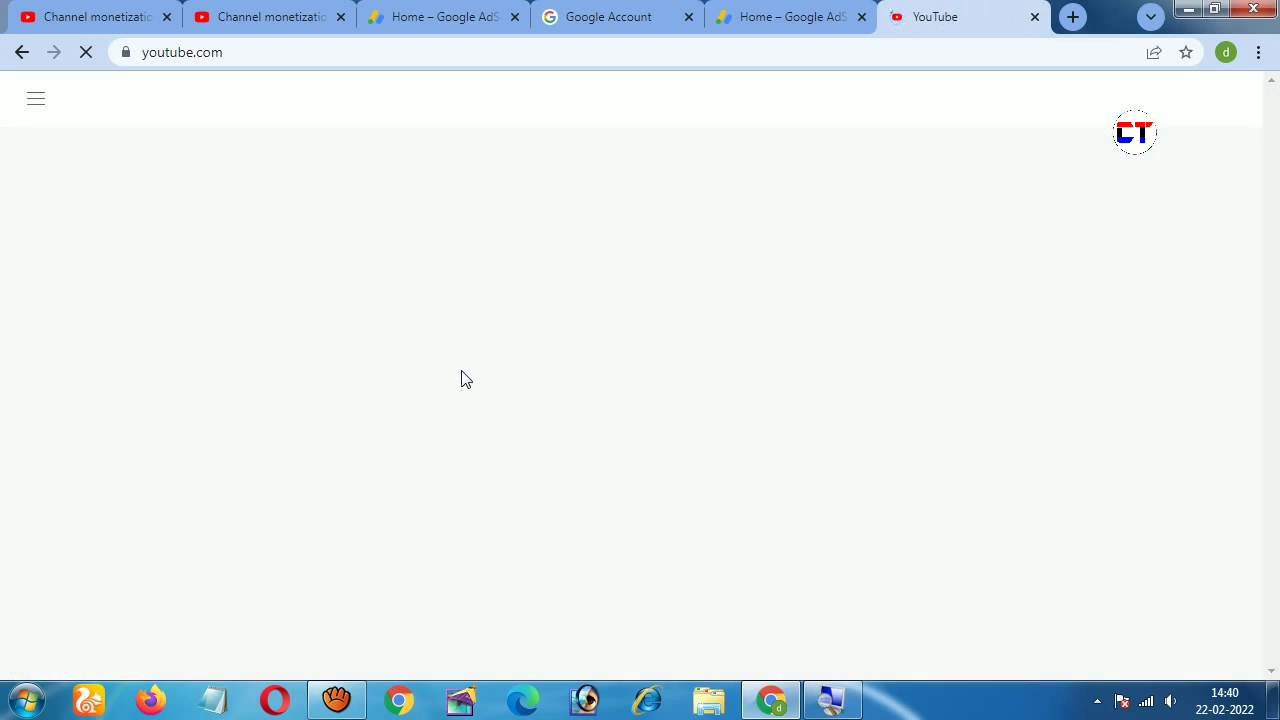
{"action": "scroll", "coordinate": [506, 349], "scroll_direction": "down", "scroll_amount": 2}
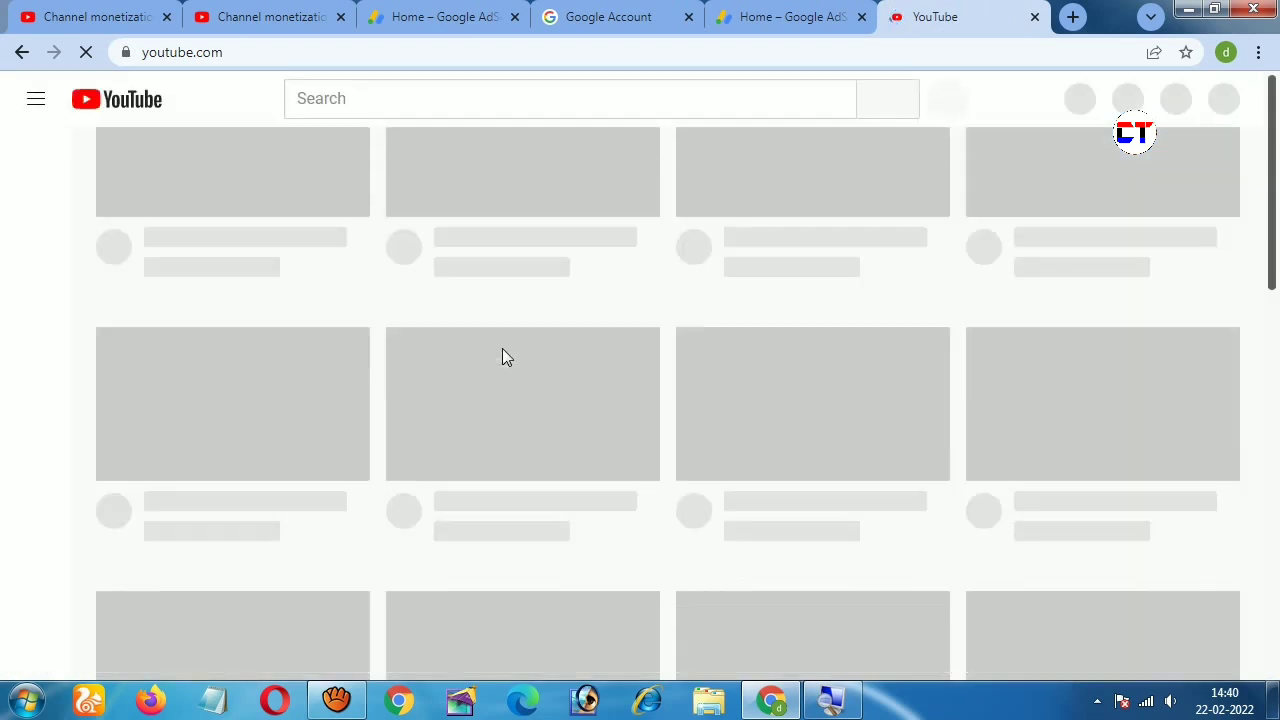
{"action": "scroll", "coordinate": [506, 446], "scroll_direction": "up", "scroll_amount": 5}
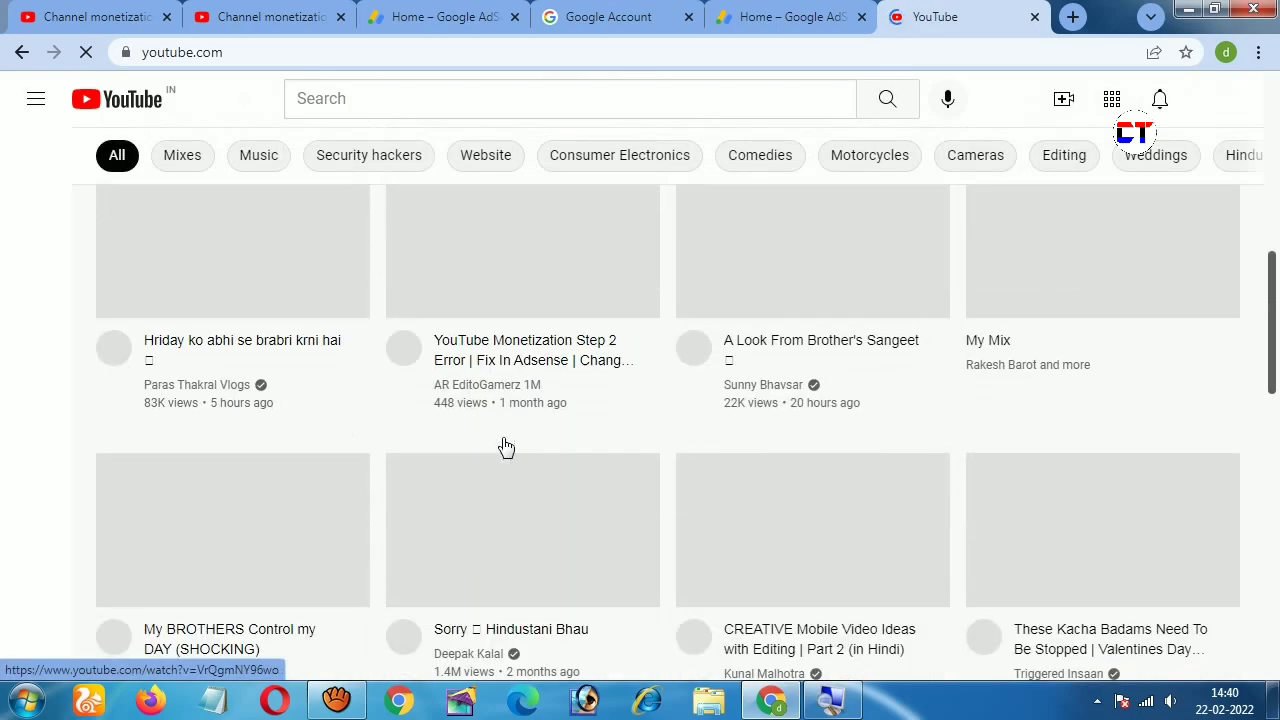
{"action": "scroll", "coordinate": [506, 446], "scroll_direction": "down", "scroll_amount": 10}
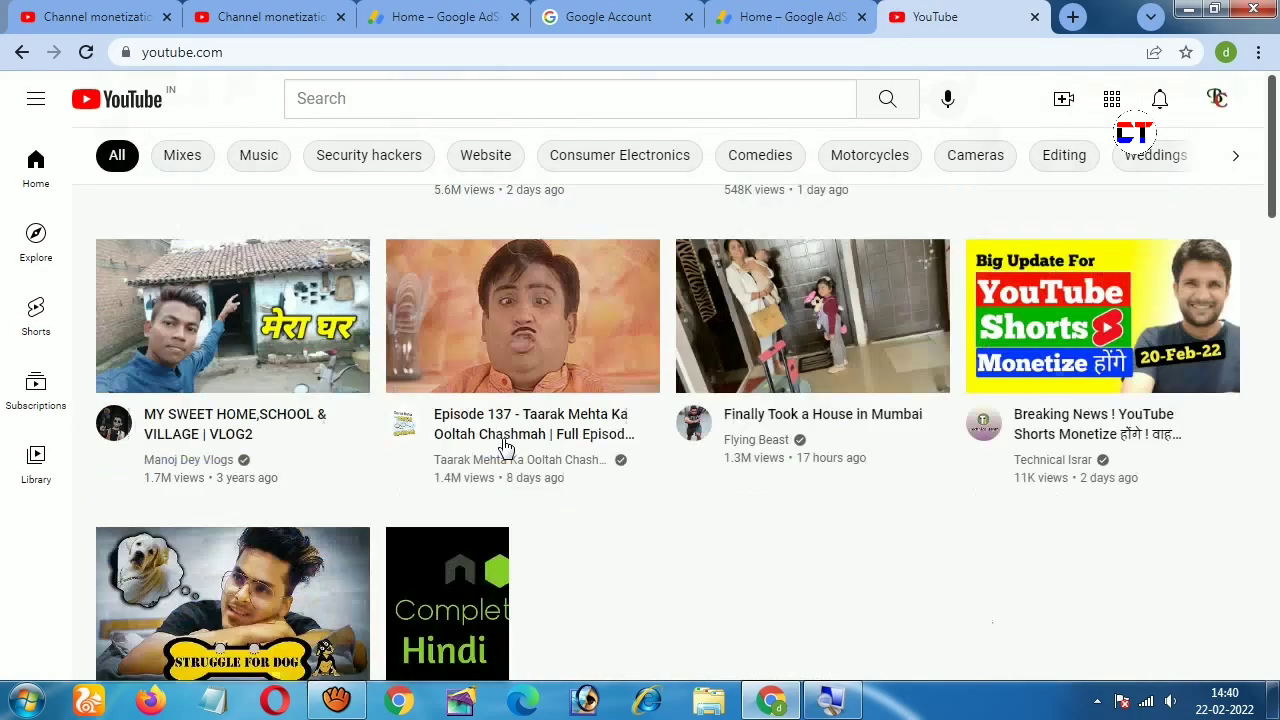
{"action": "scroll", "coordinate": [729, 400], "scroll_direction": "up", "scroll_amount": 10}
{"action": "scroll", "coordinate": [768, 392], "scroll_direction": "down", "scroll_amount": 3}
{"action": "scroll", "coordinate": [768, 392], "scroll_direction": "down", "scroll_amount": 10}
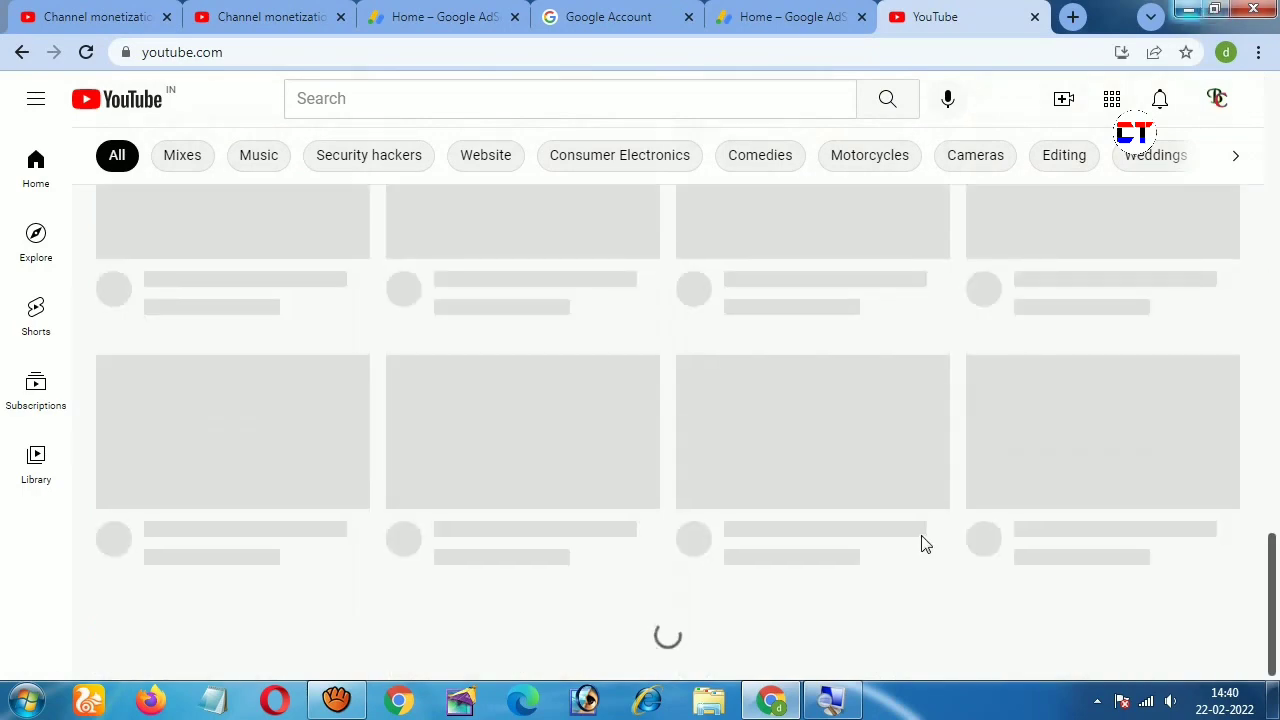
{"action": "scroll", "coordinate": [923, 543], "scroll_direction": "up", "scroll_amount": 10}
{"action": "left_click", "coordinate": [1189, 12]}
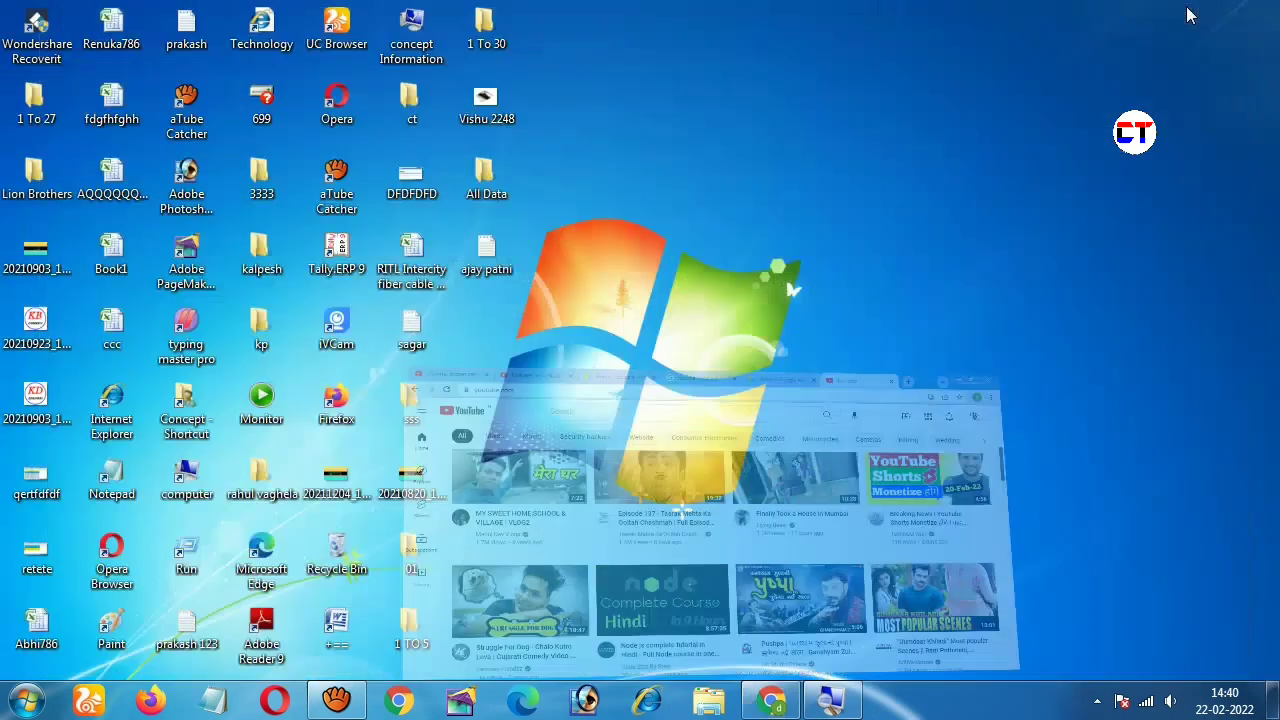
Step: Open the network tray flyout to confirm Yo is connected with Internet access
{"action": "left_click", "coordinate": [1146, 701]}
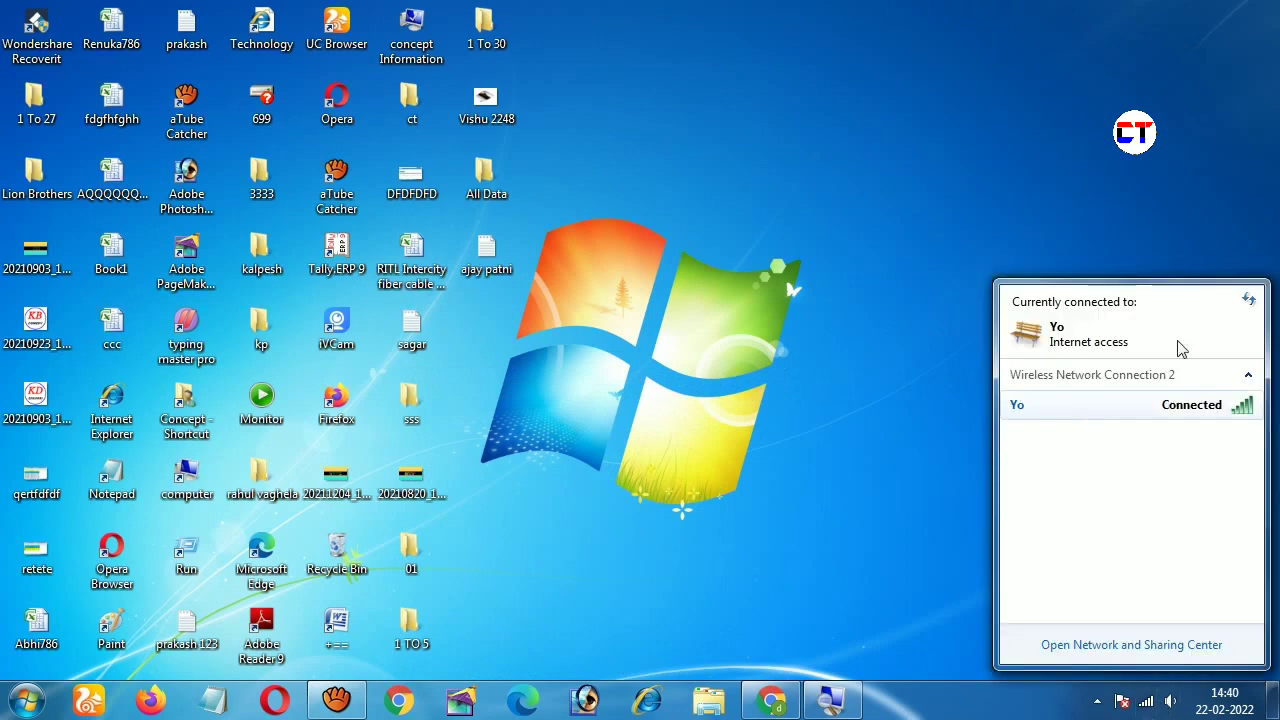